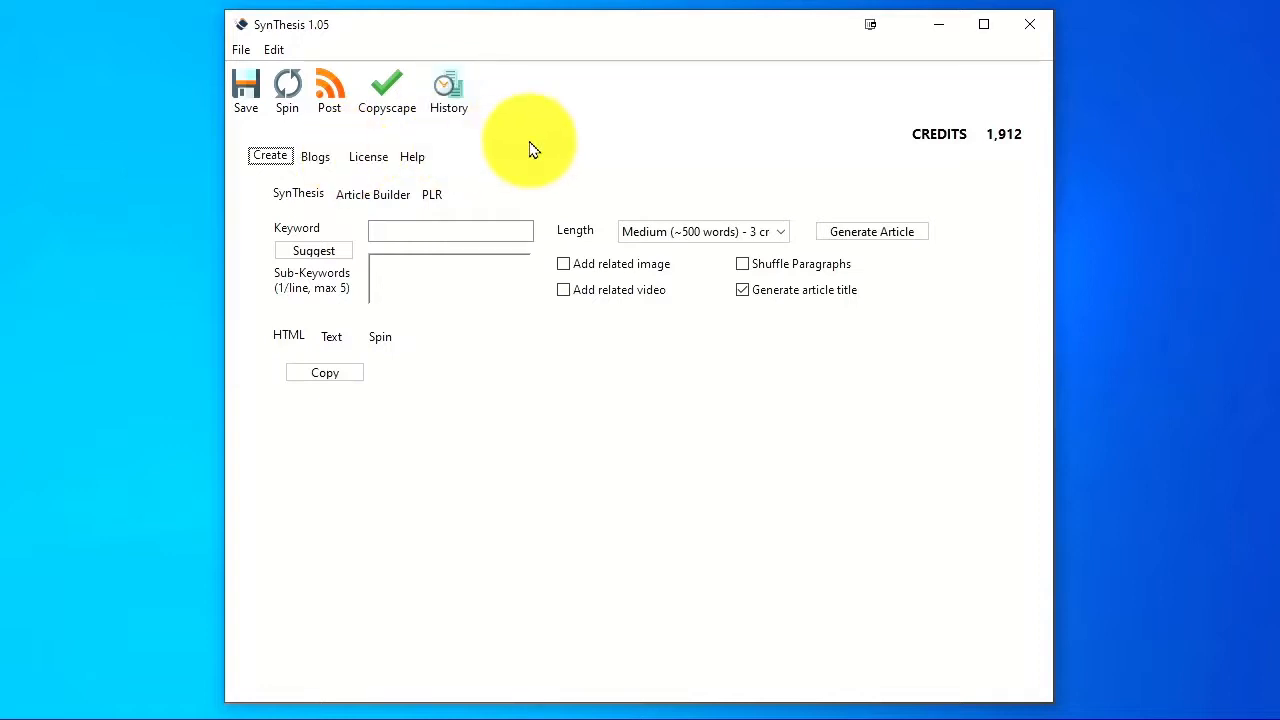
Check the license and credits page and the available article lengths for a new SynThesis article
click(340, 168)
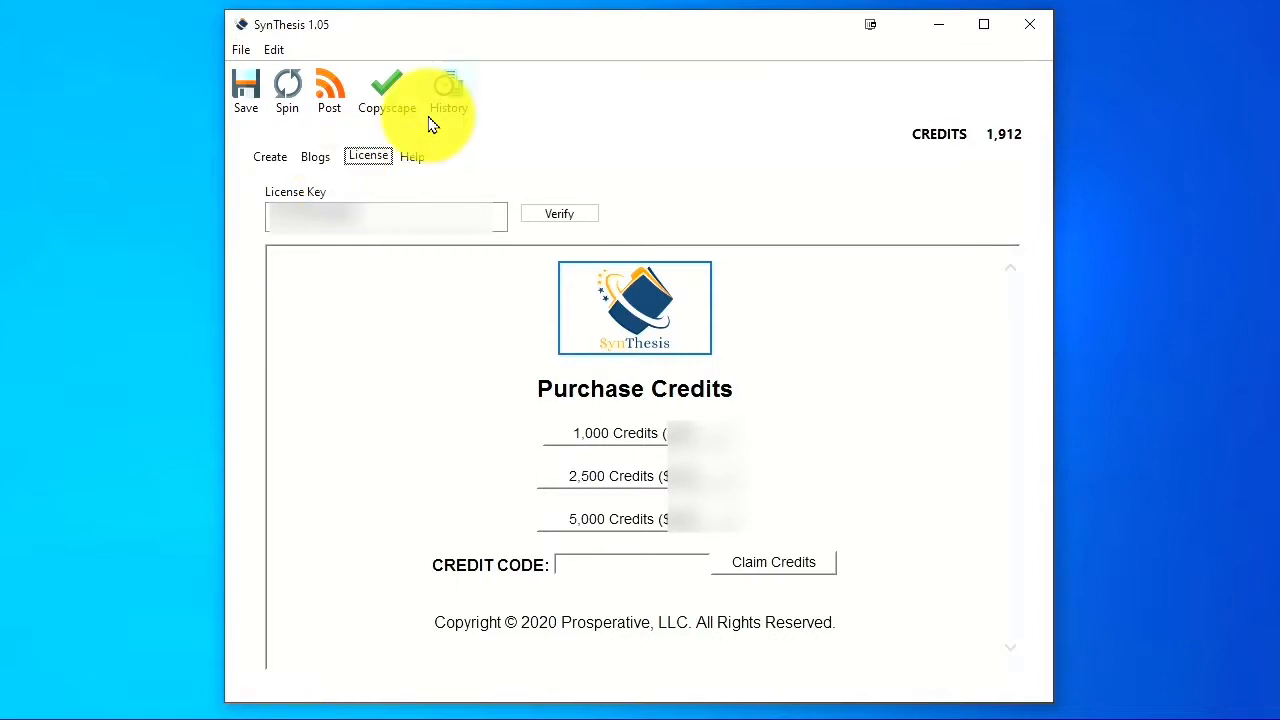
click(271, 157)
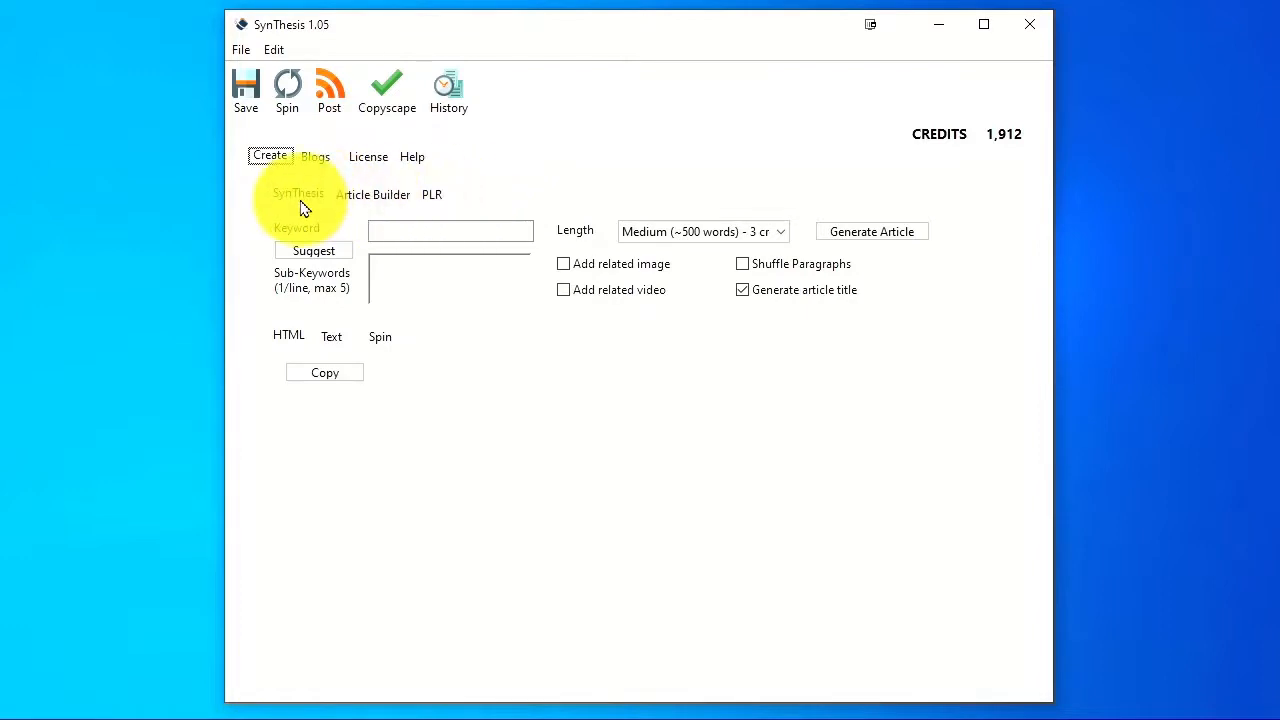
click(424, 225)
click(401, 272)
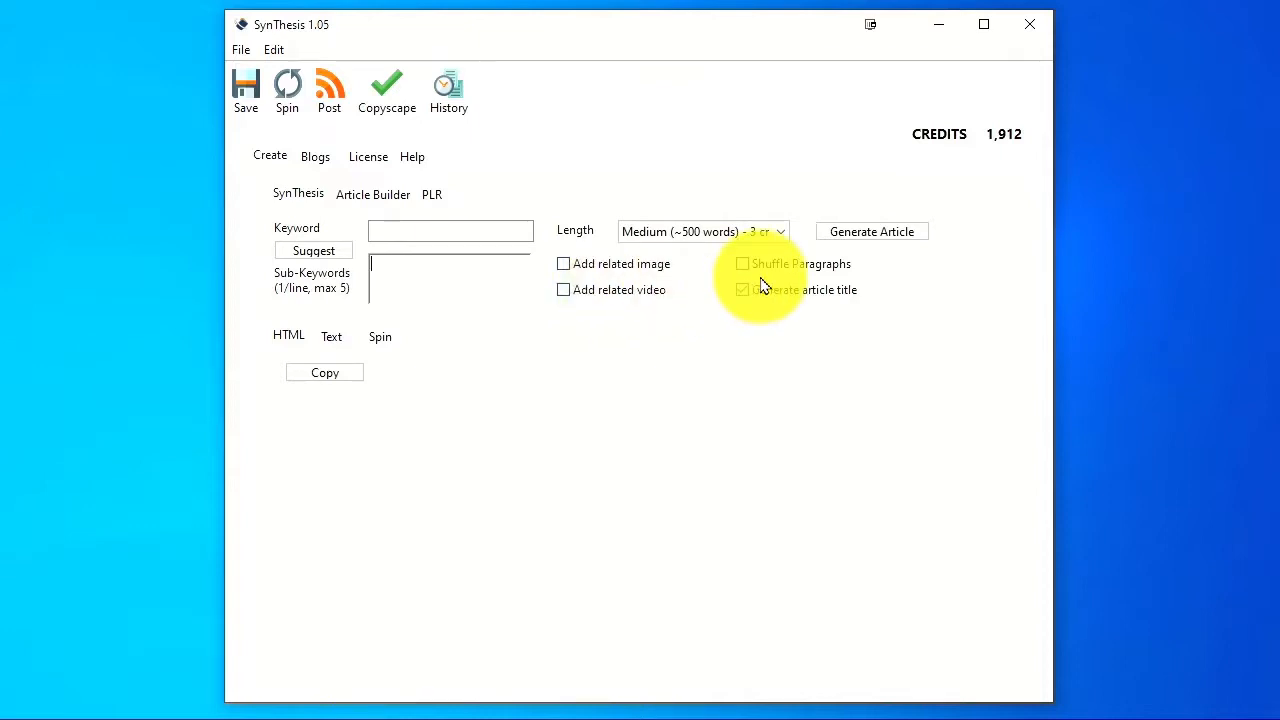
click(768, 235)
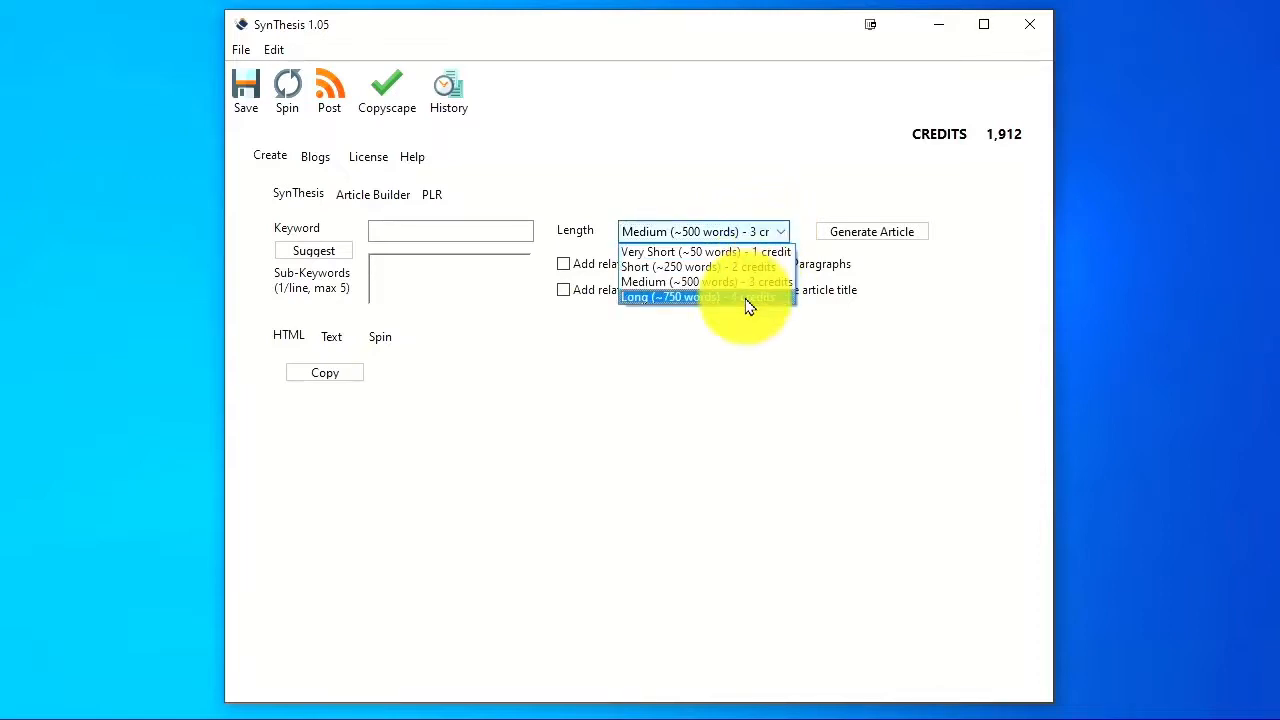
click(714, 198)
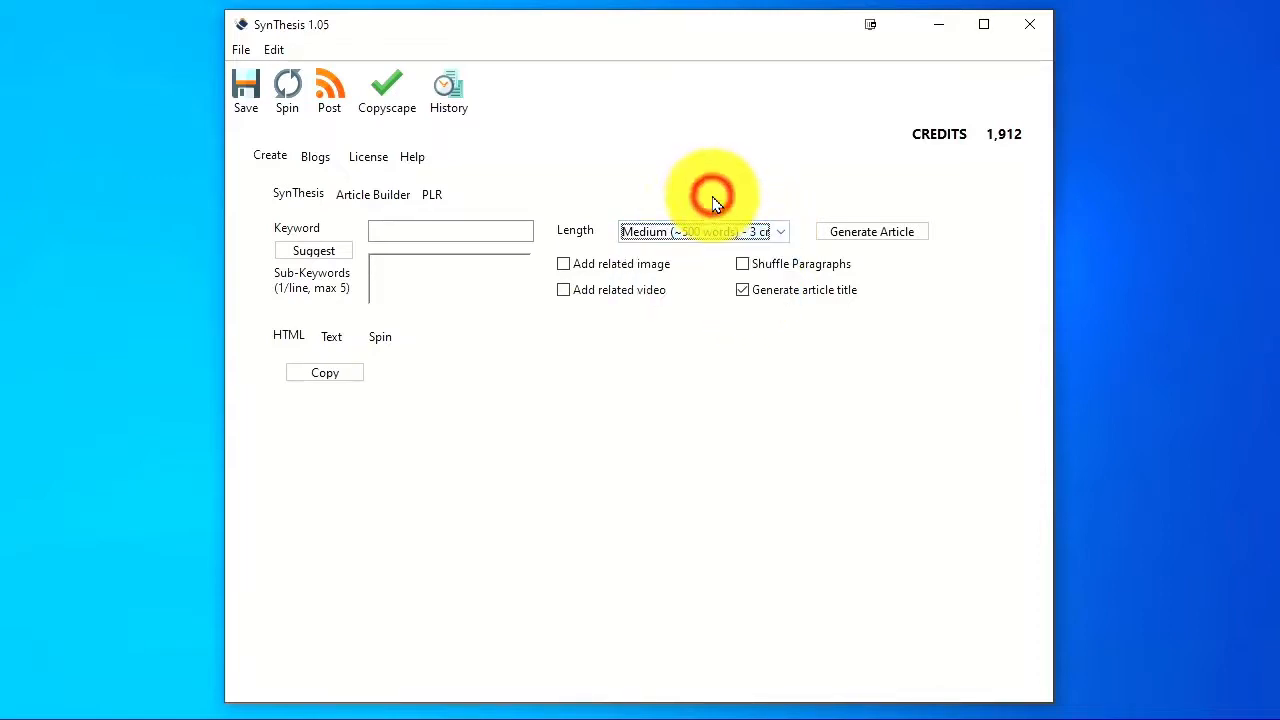
click(458, 230)
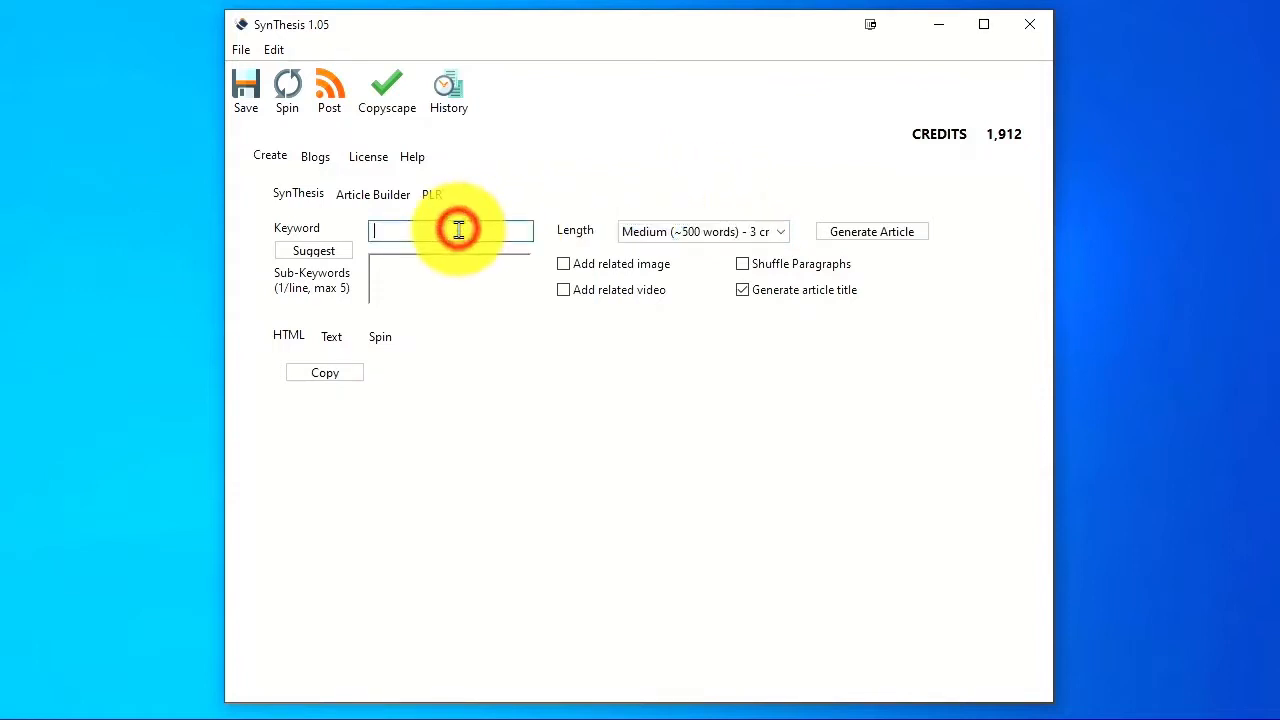
text(weight lo)
key(BackSpace)
key(BackSpace)
key(BackSpace)
key(BackSpace)
key(BackSpace)
key(BackSpace)
key(BackSpace)
key(BackSpace)
key(BackSpace)
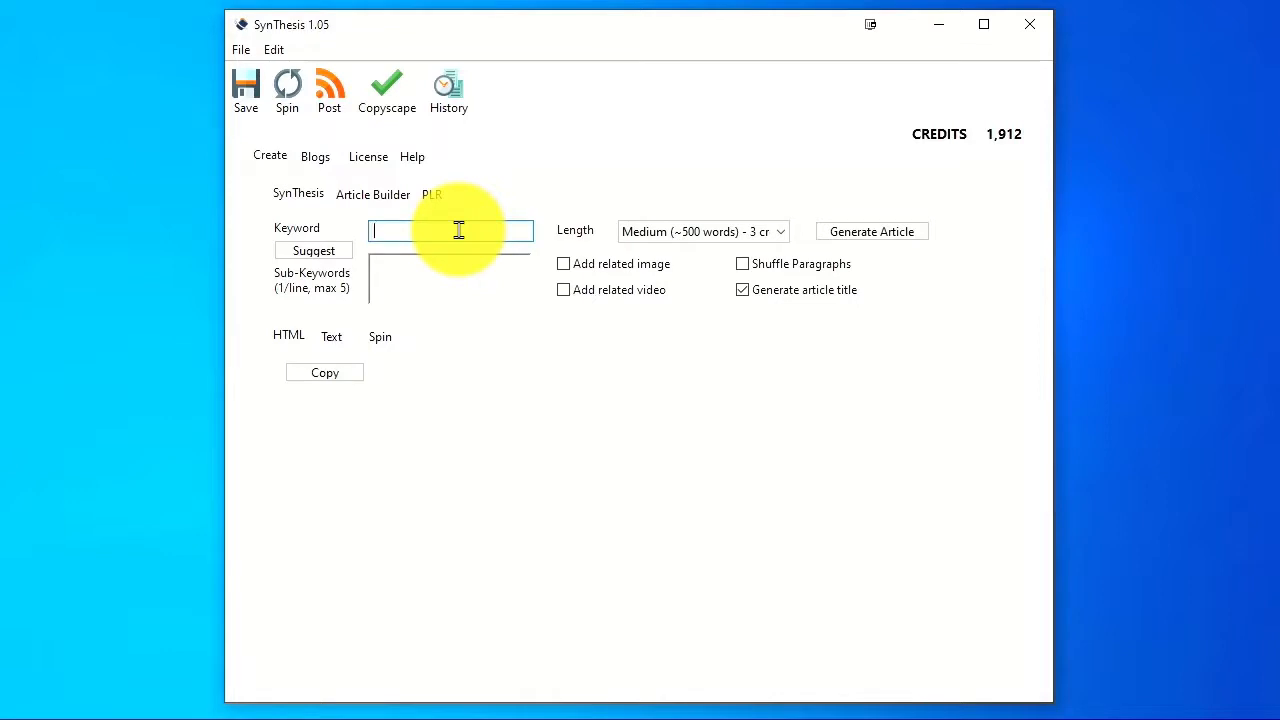
Request keyword suggestions for "weight loss"
click(313, 252)
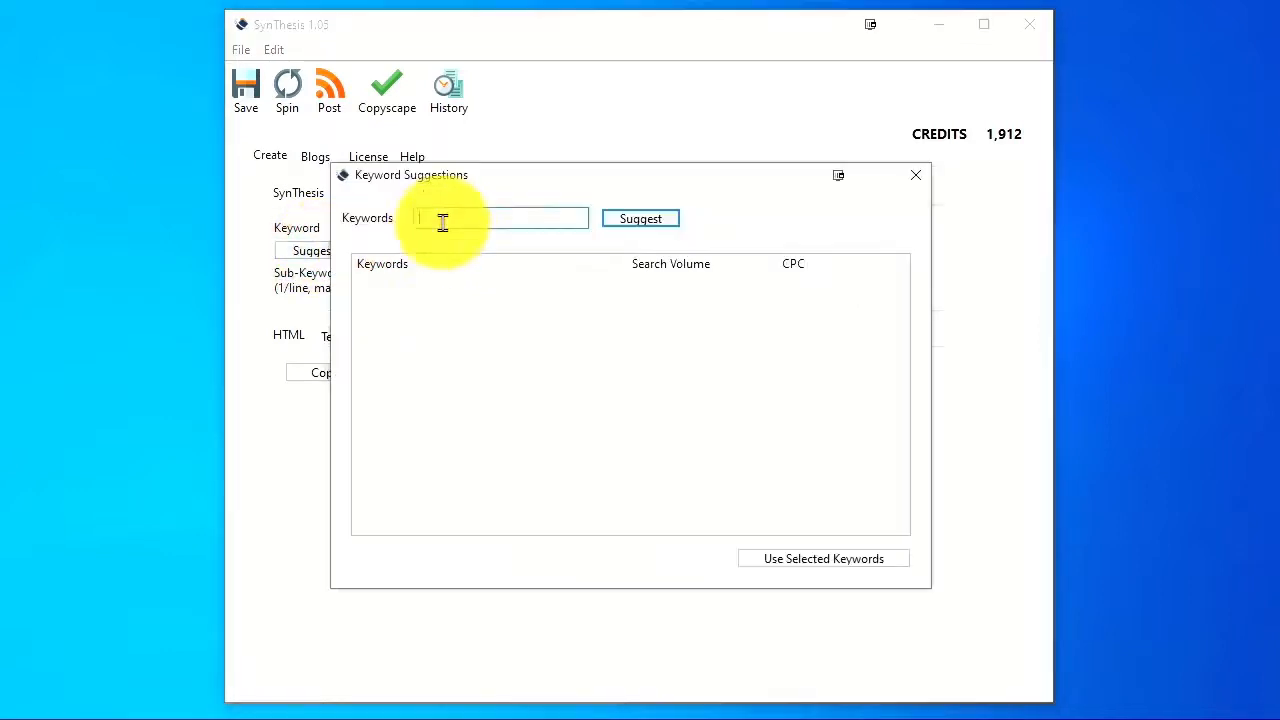
click(442, 220)
text(weigh)
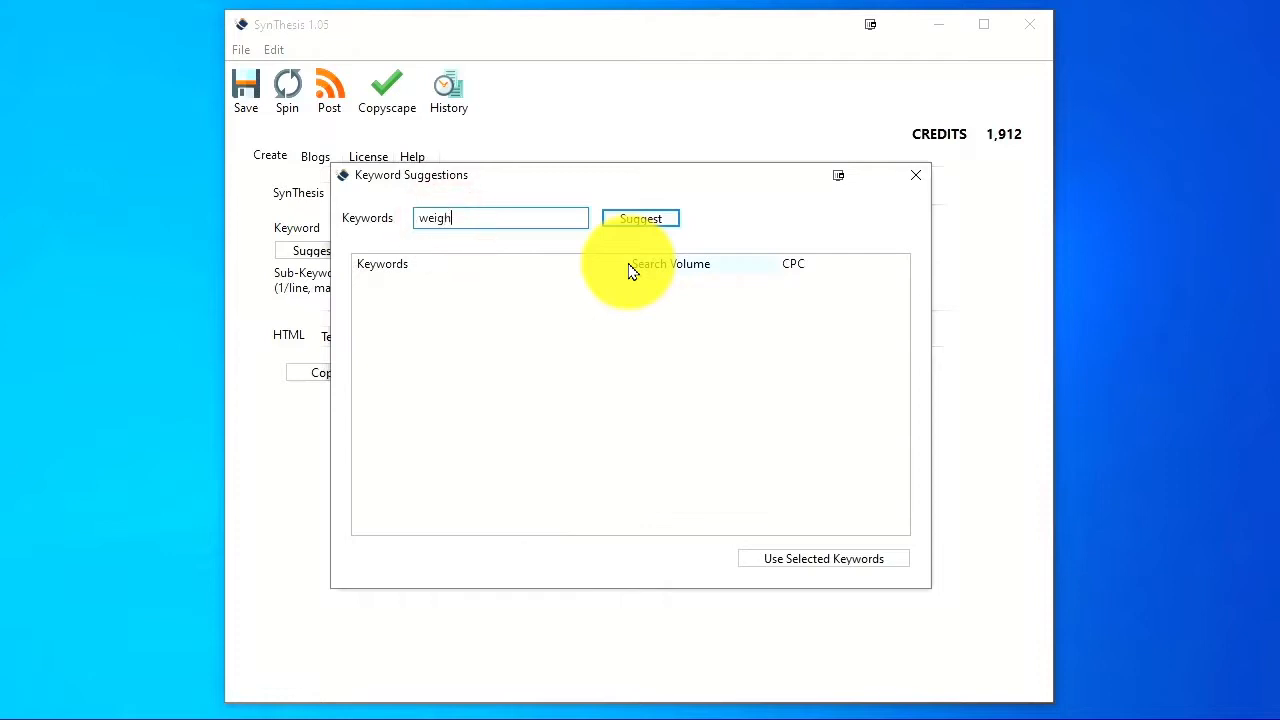
text(t loss)
key(Return)
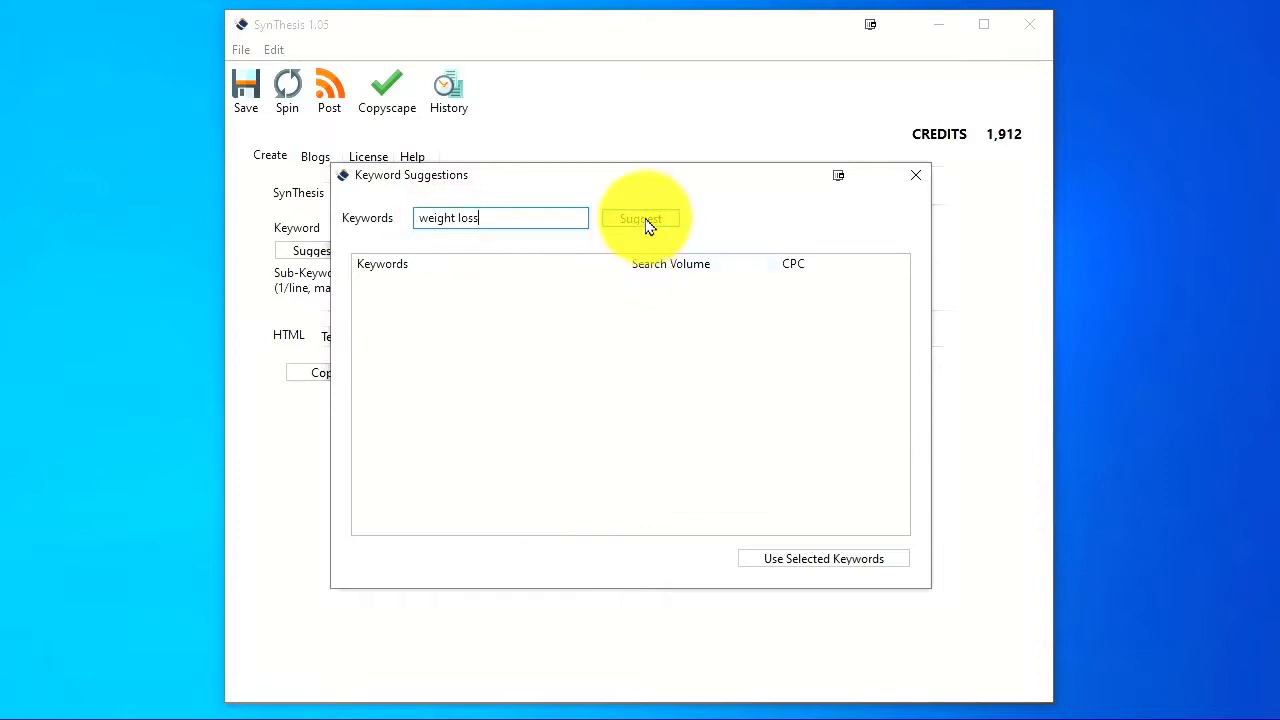
click(646, 222)
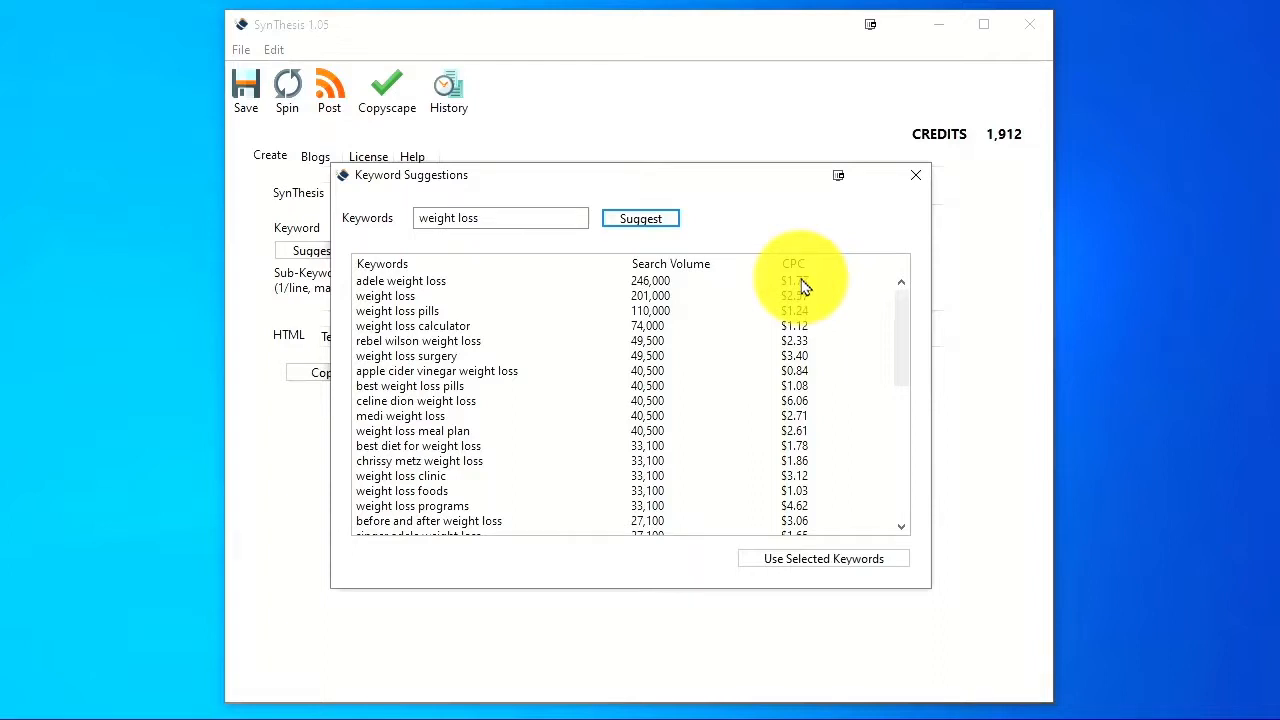
Use the suggestions "weight loss", "apple cider vinegar weight loss", "celine dion weight loss" and "medi weight loss" as the article's keywords
drag(893, 325, 893, 257)
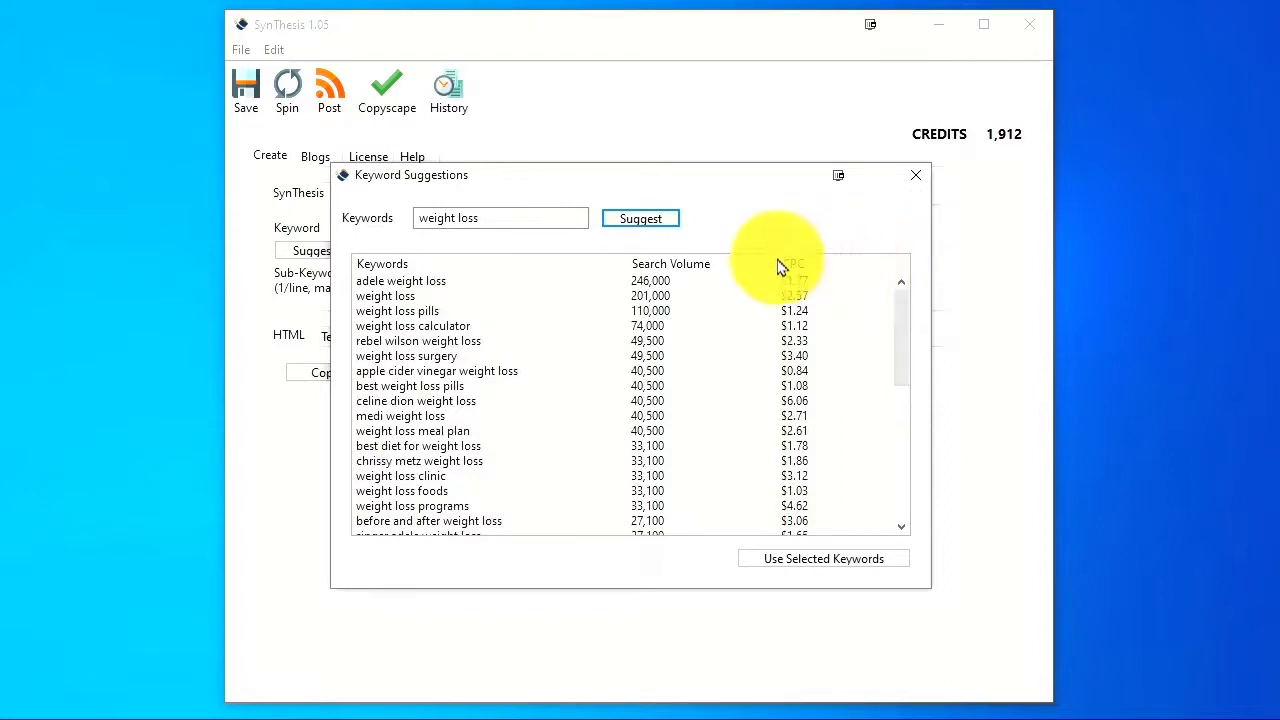
click(390, 300)
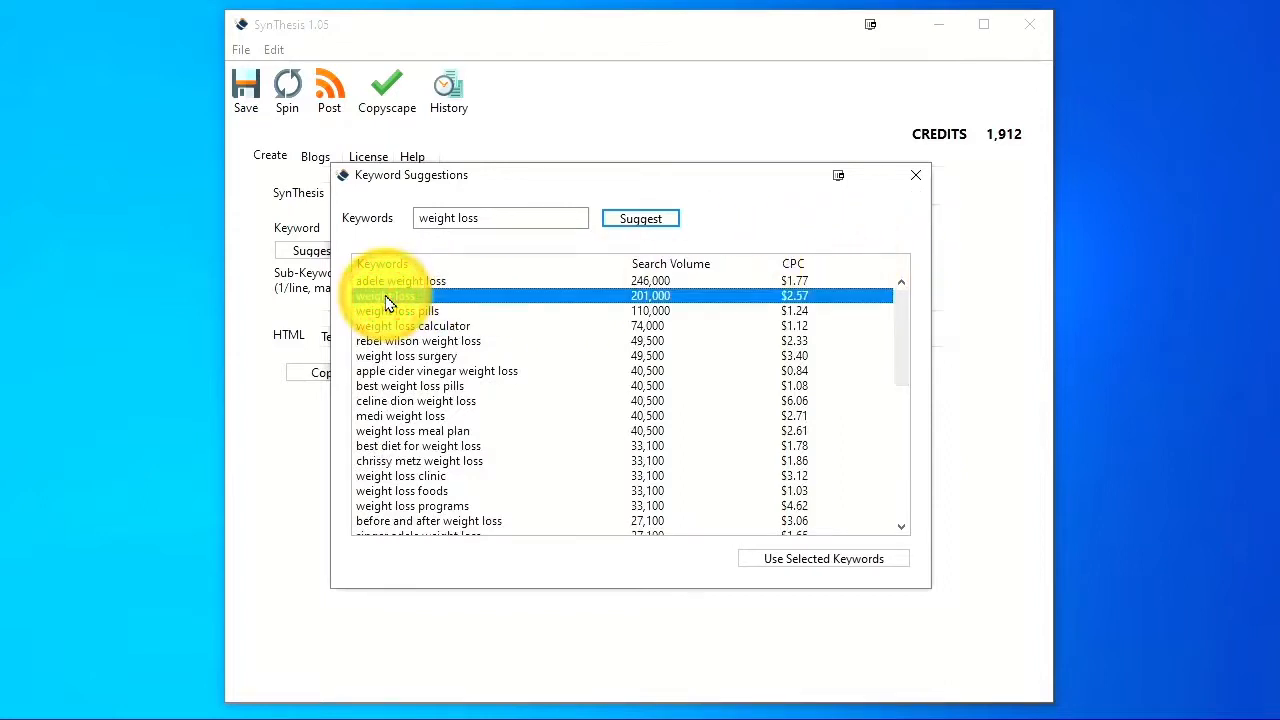
ctrl+click(459, 372)
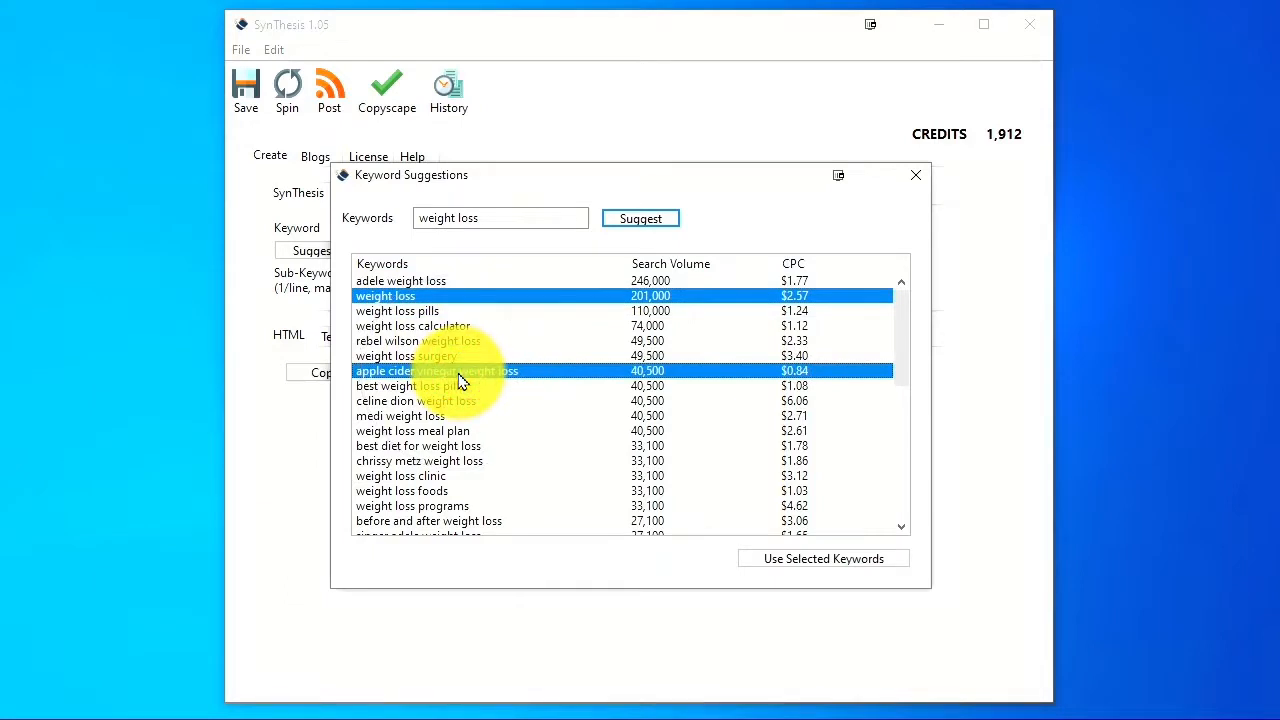
ctrl+click(432, 402)
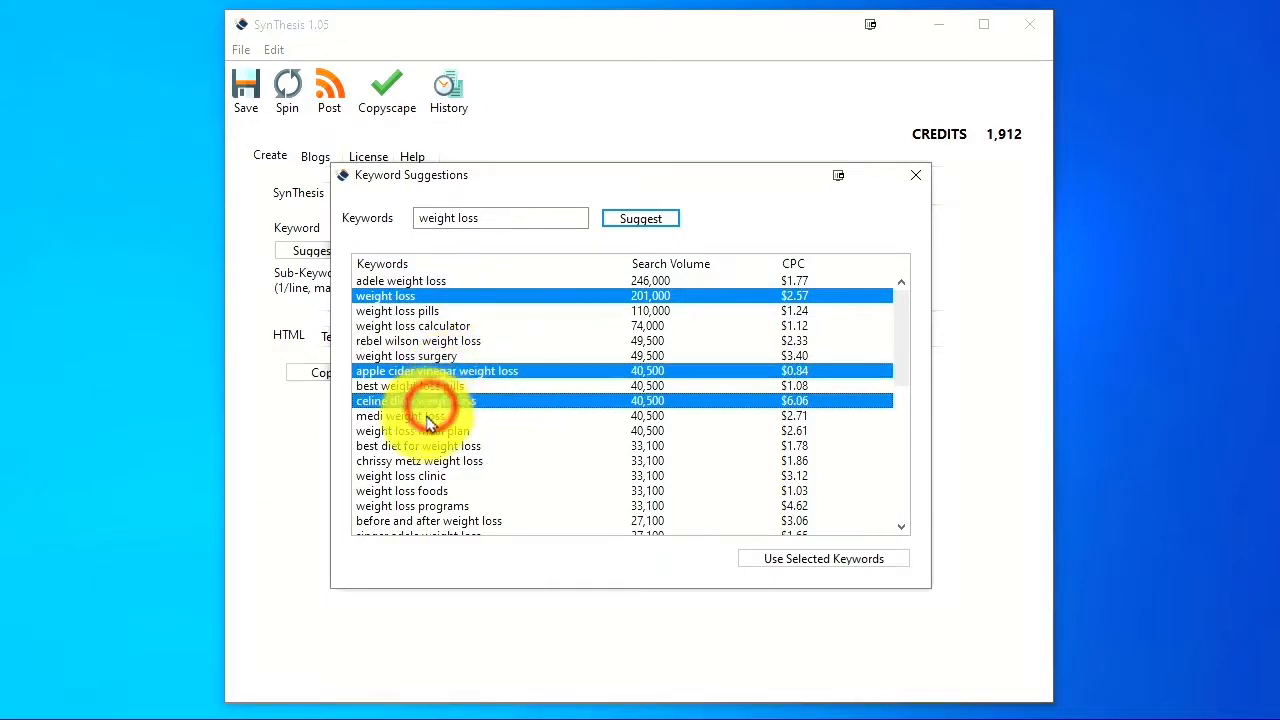
ctrl+click(428, 417)
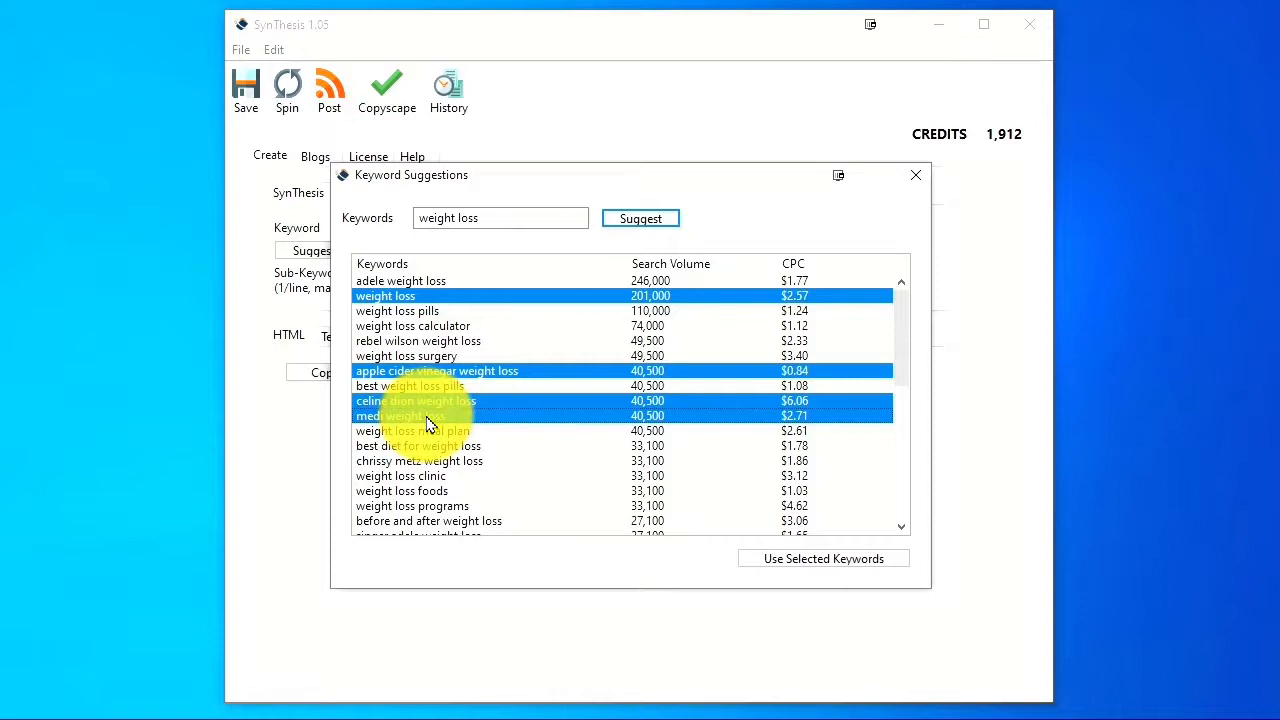
click(791, 563)
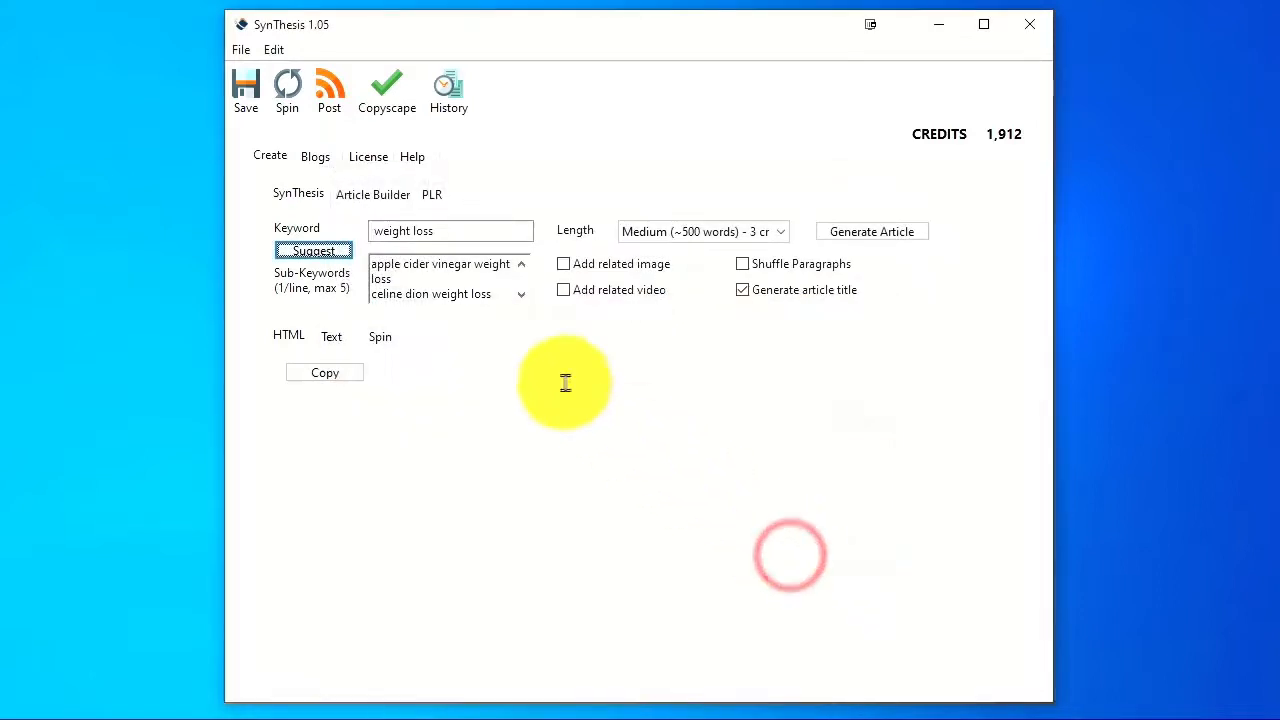
Review the main keyword and the complete list of sub-keywords filled in for the article
drag(372, 231, 506, 237)
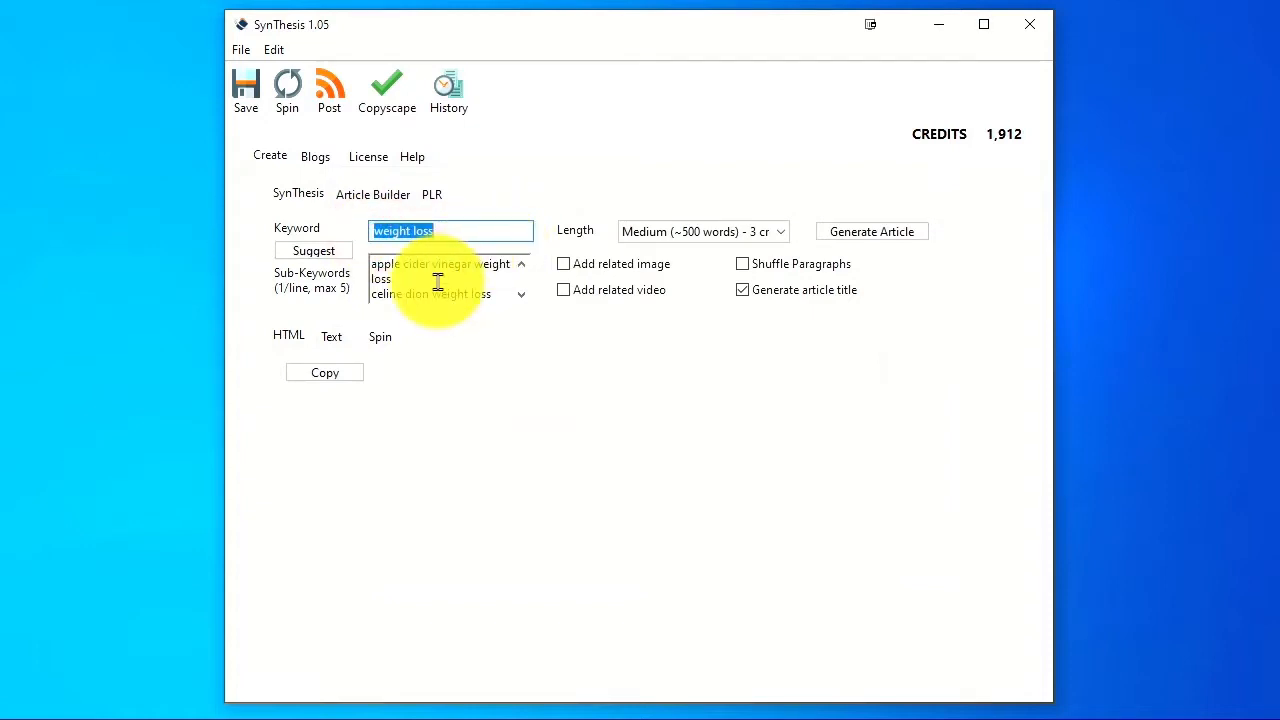
click(521, 294)
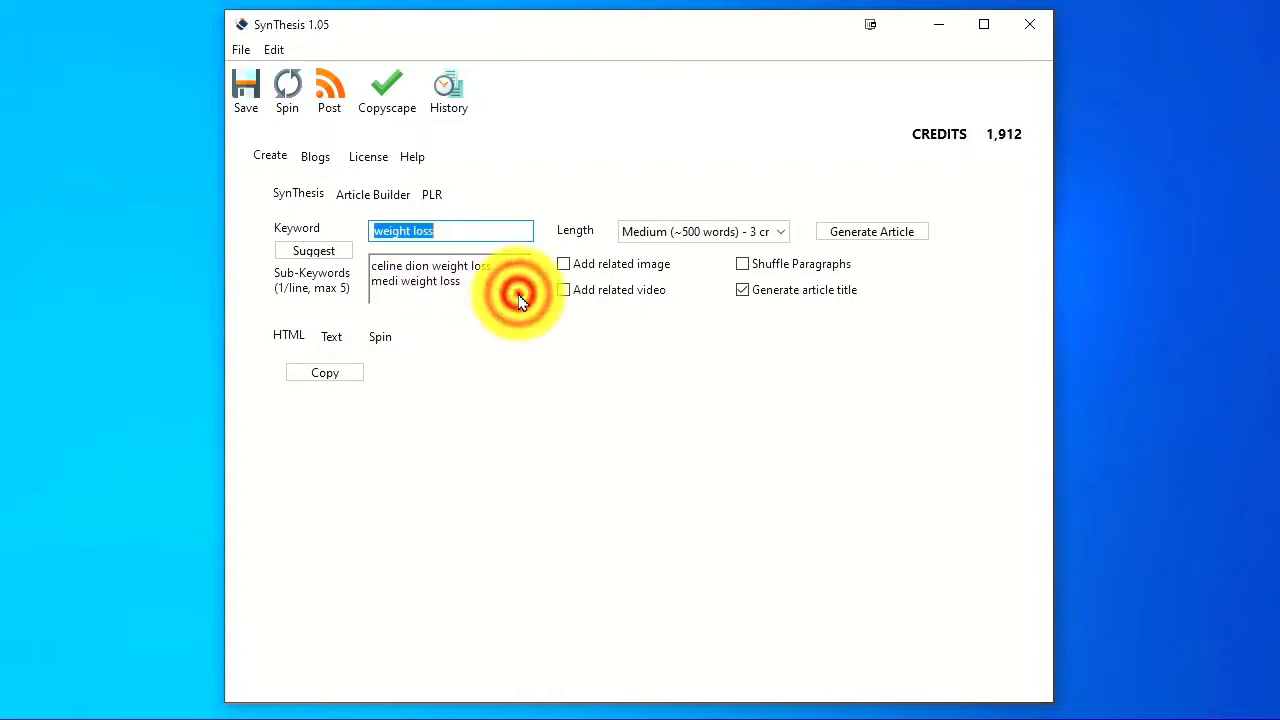
click(519, 294)
click(519, 294)
click(525, 261)
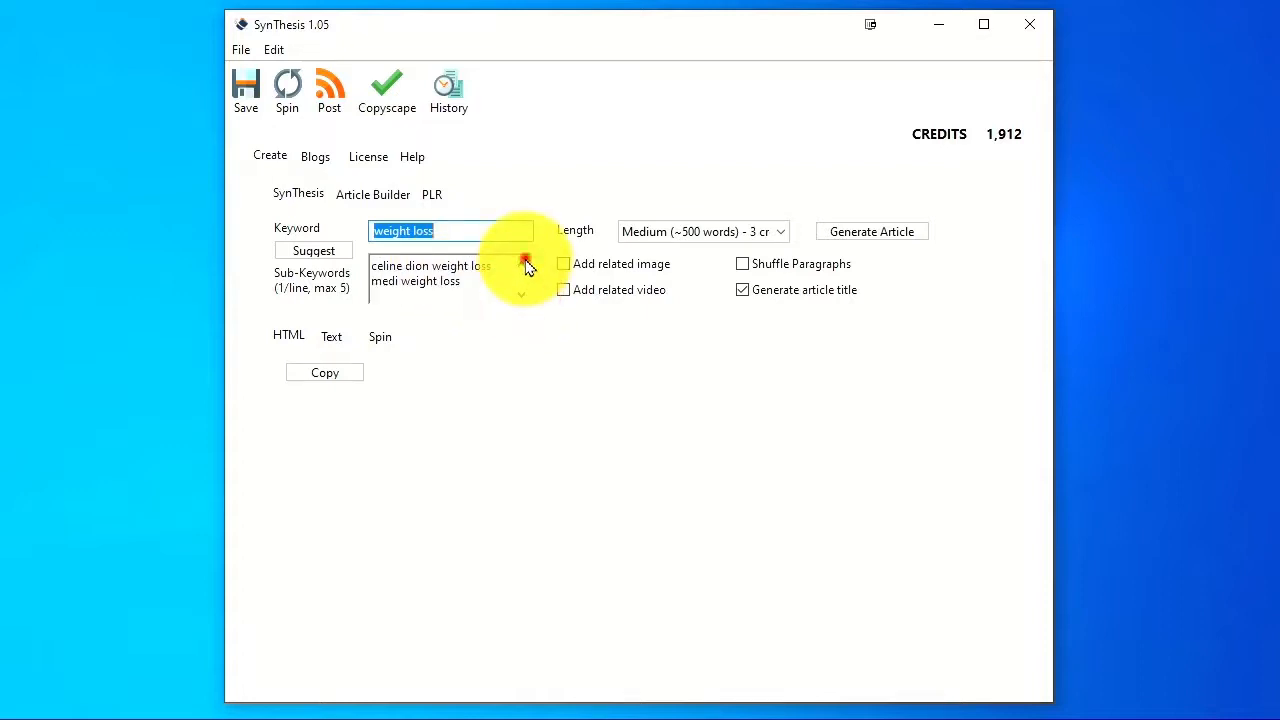
Replace all the sub-keywords with "intermittent fasting"
click(409, 290)
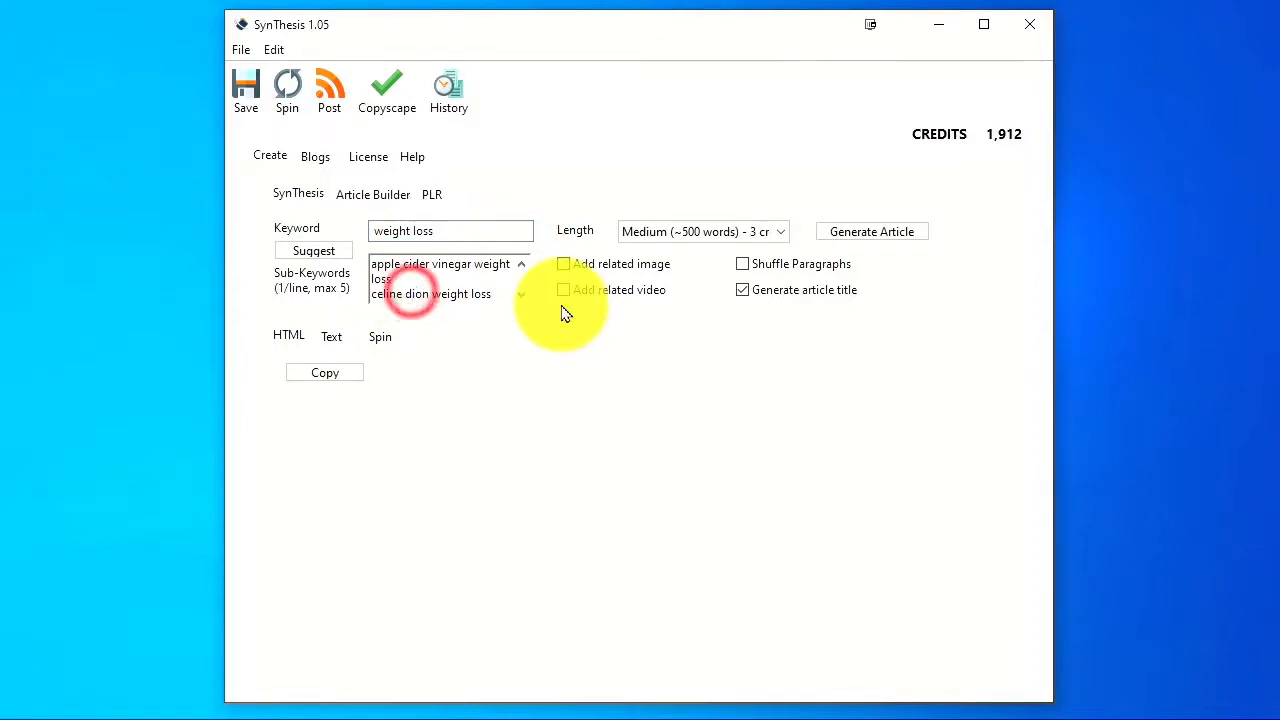
key(Down)
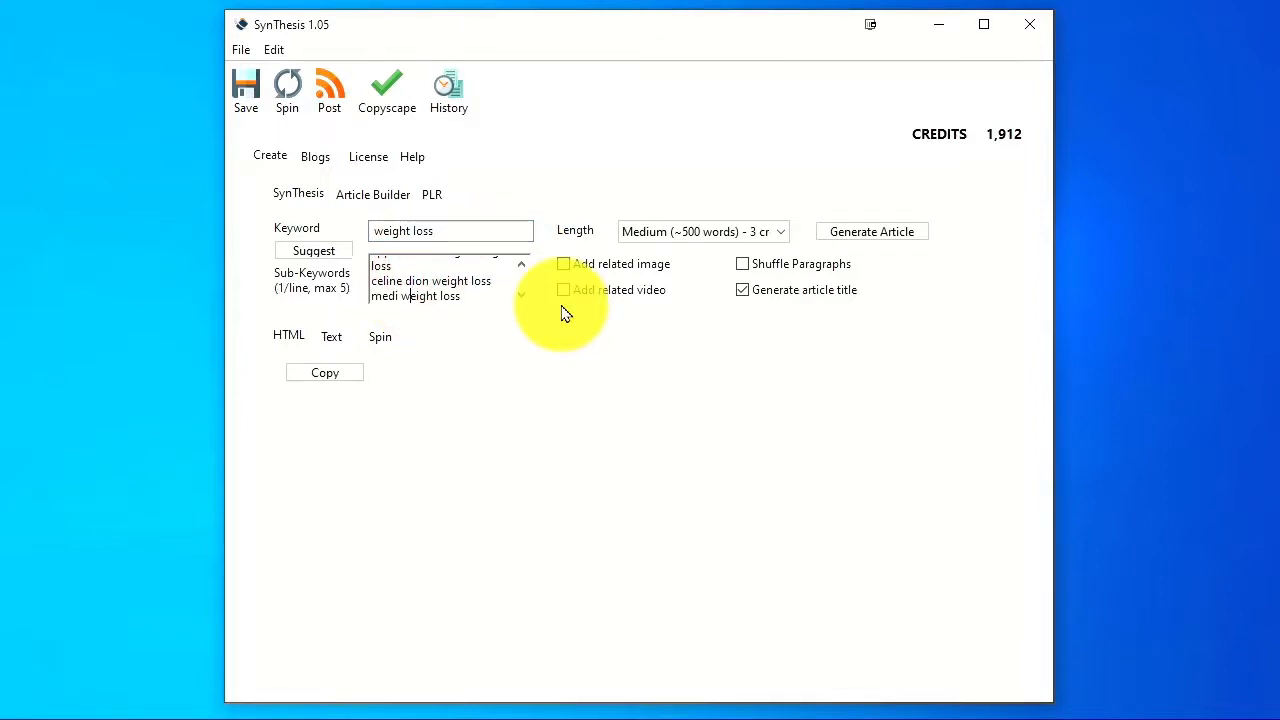
key(Up)
key(Up)
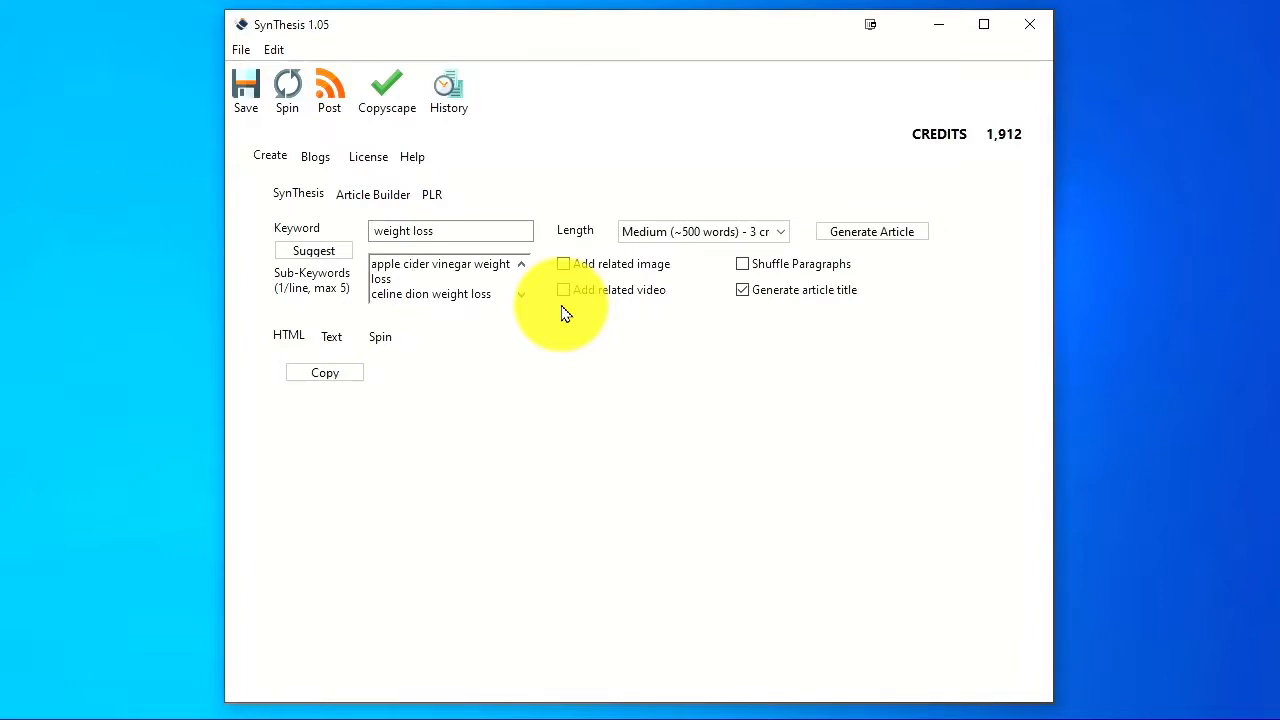
key(shift+Down)
key(shift+Down)
key(shift+Down)
key(shift+Down)
key(shift+Down)
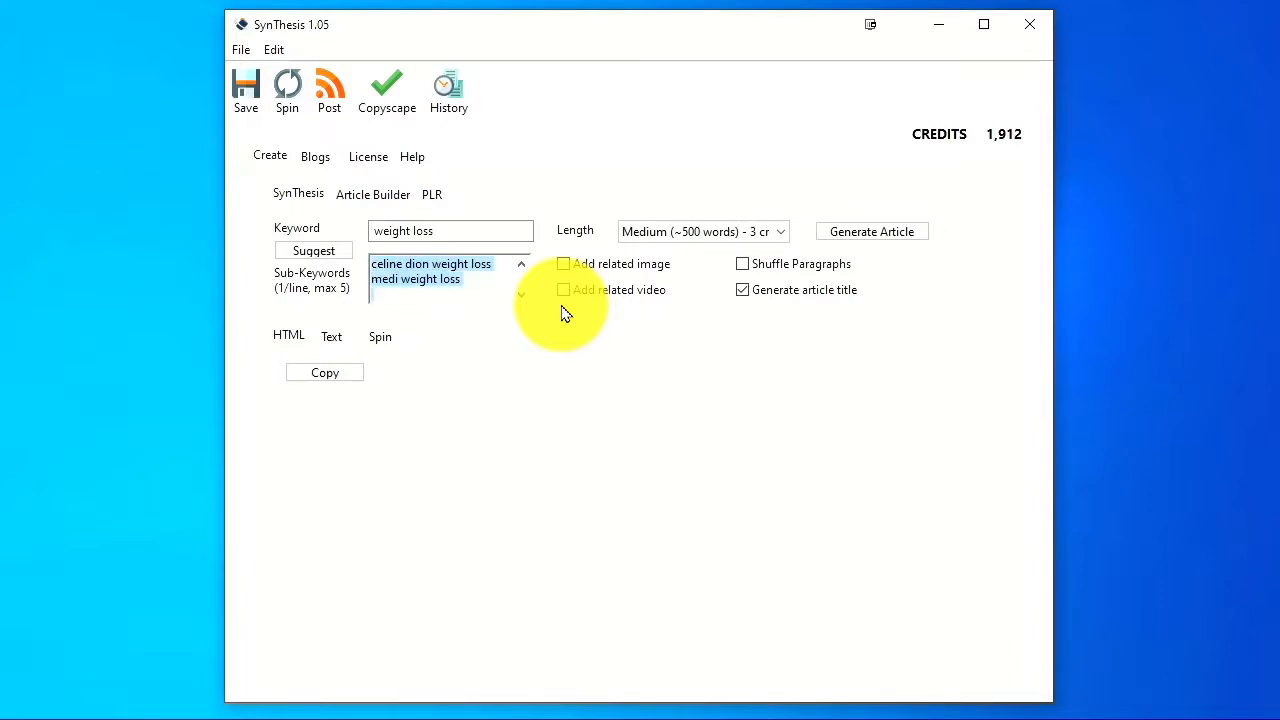
key(Delete)
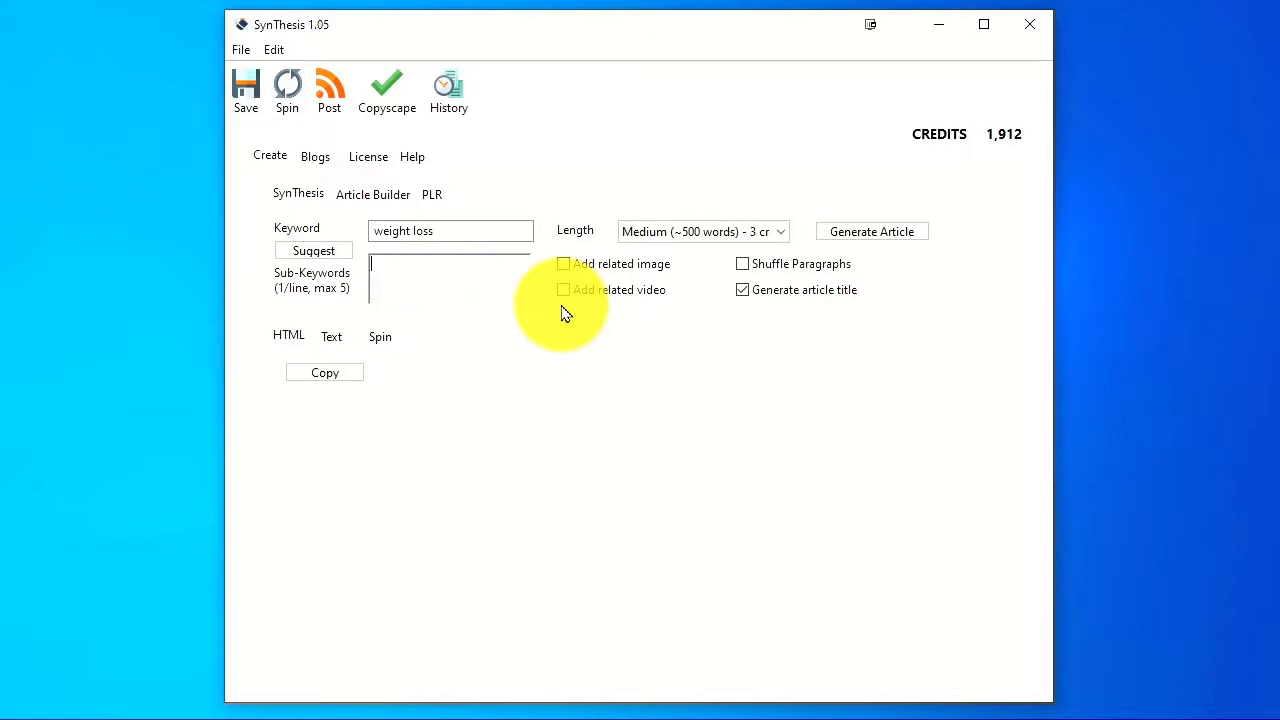
text(intermittent fasting)
Generate a Medium (~500 words) article with a related image and a related video added
click(563, 264)
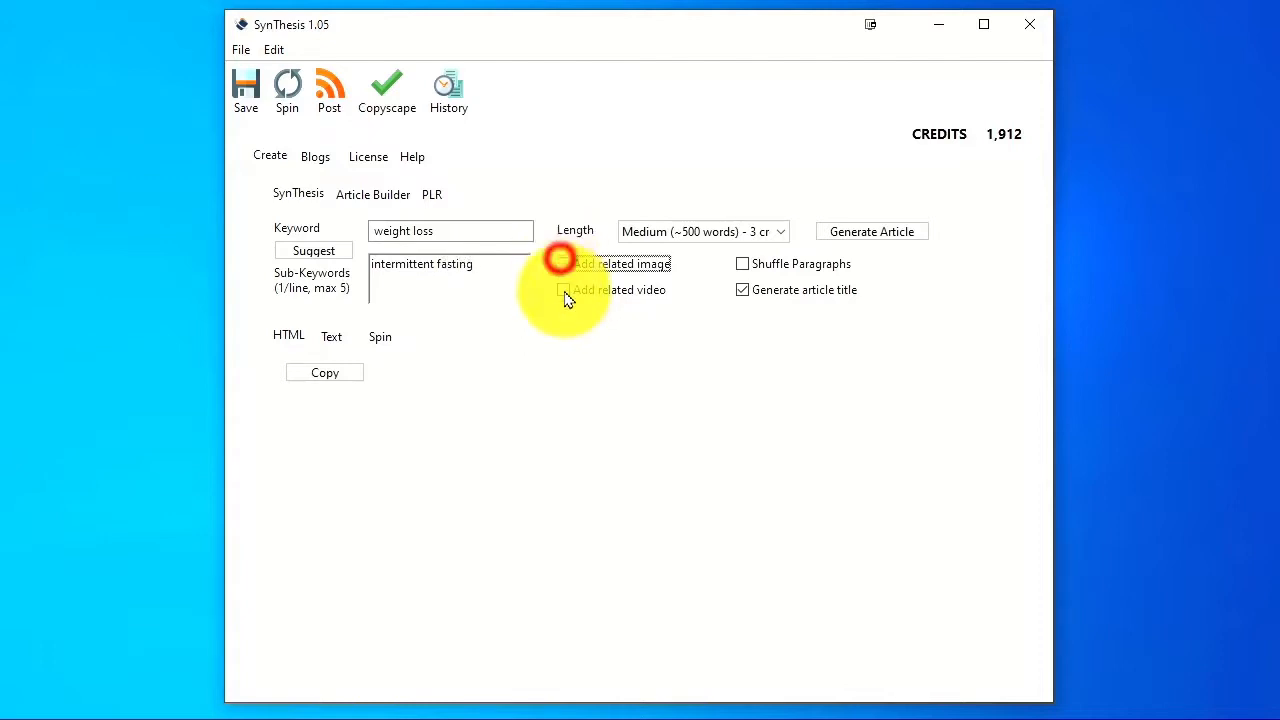
click(564, 290)
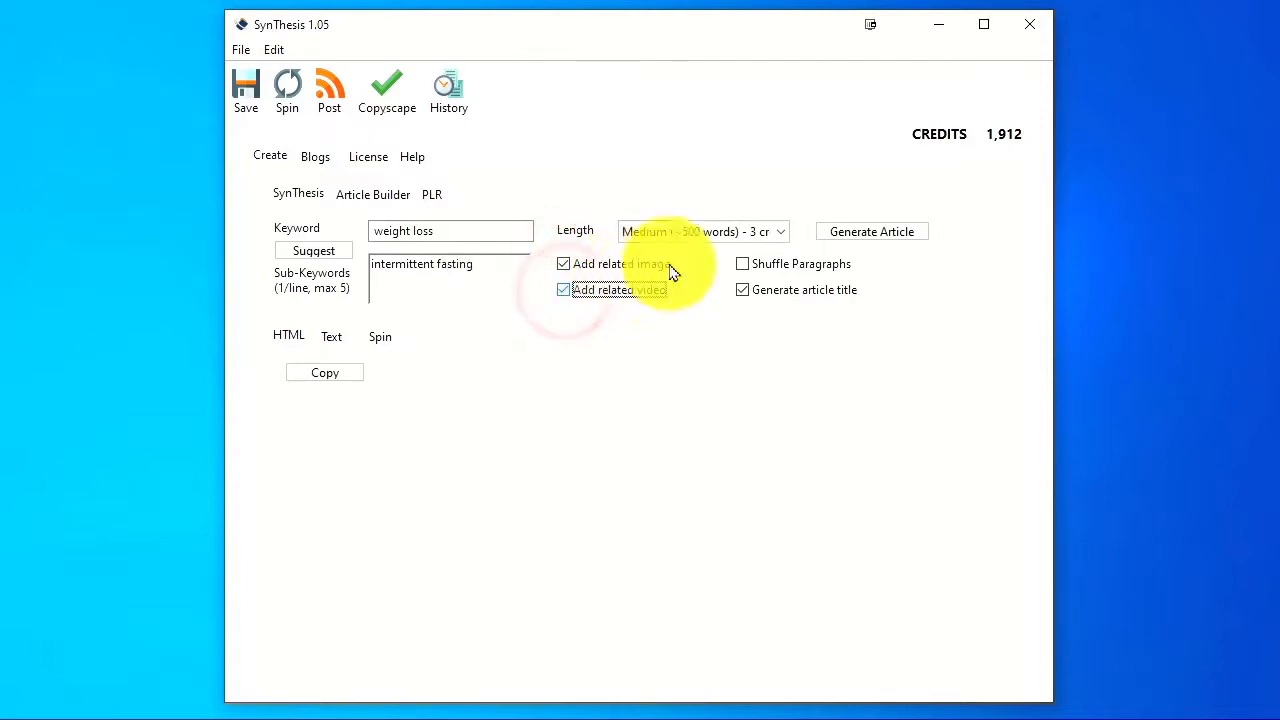
click(777, 236)
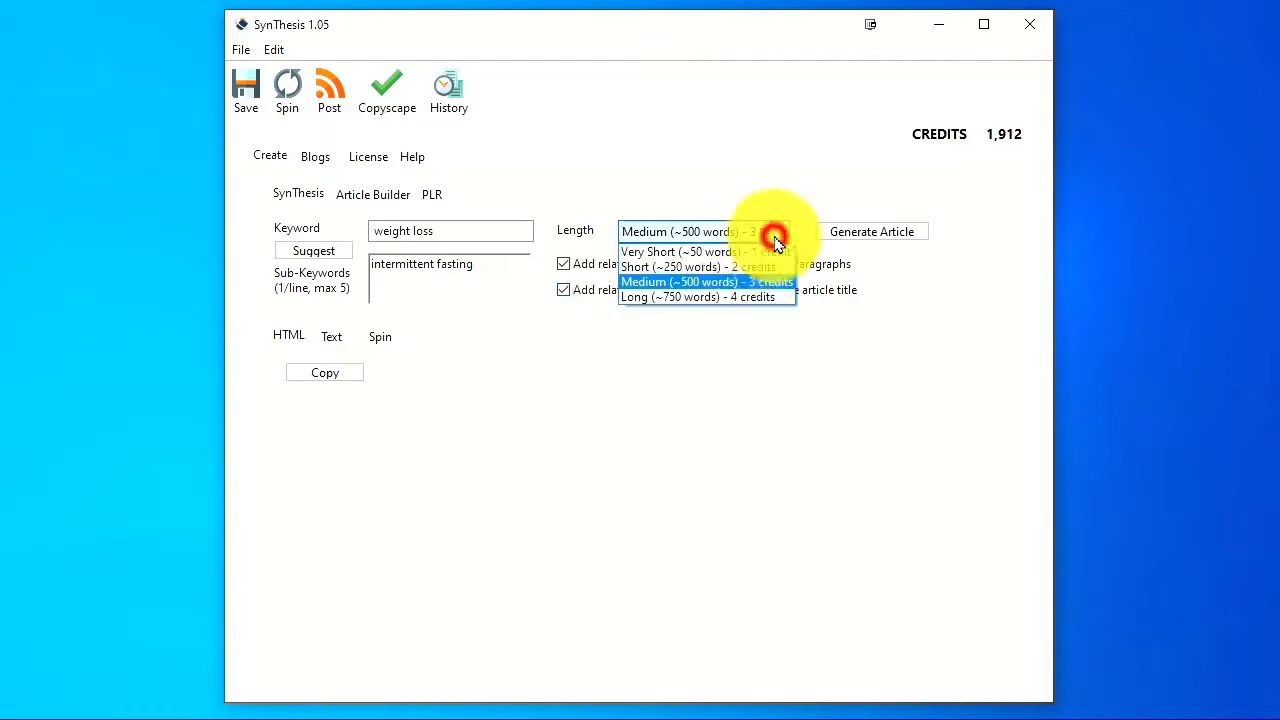
click(685, 284)
click(866, 236)
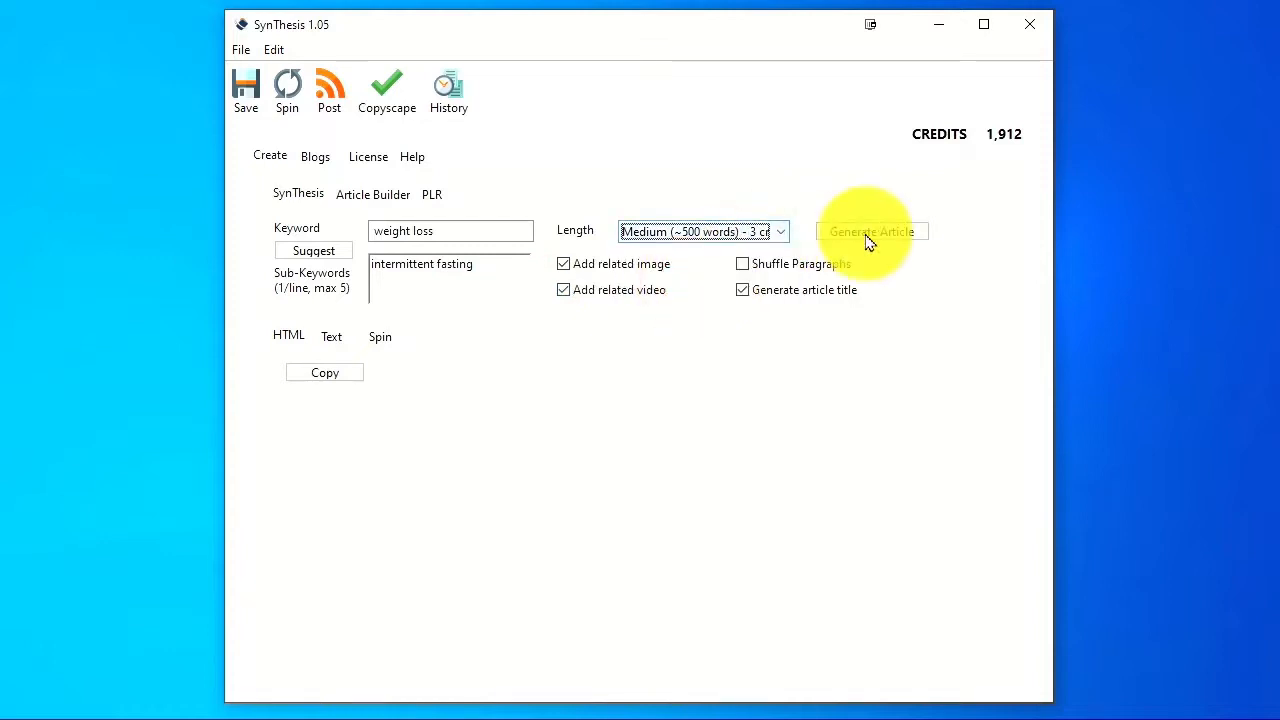
click(868, 236)
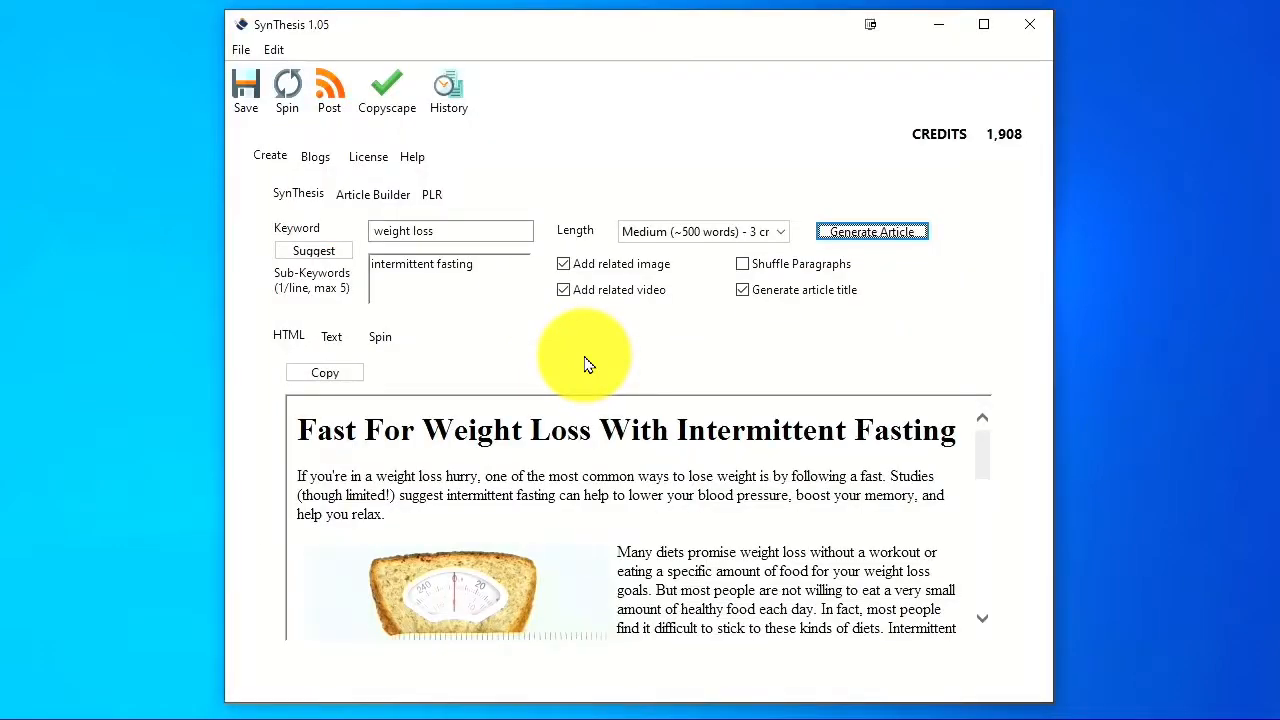
Review the generated article in its HTML and plain text versions, and spin it into a rewritten version
scroll(980, 443, down, 3)
scroll(970, 430, up, 3)
click(331, 337)
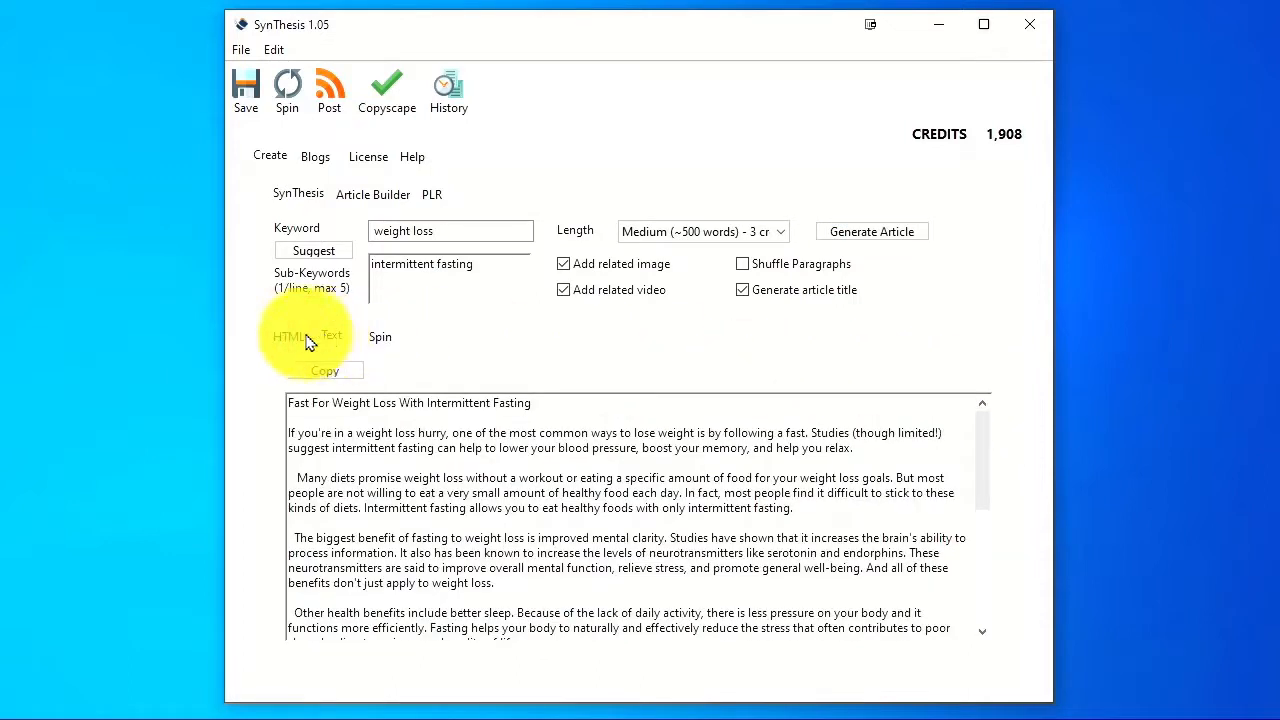
click(285, 337)
click(333, 336)
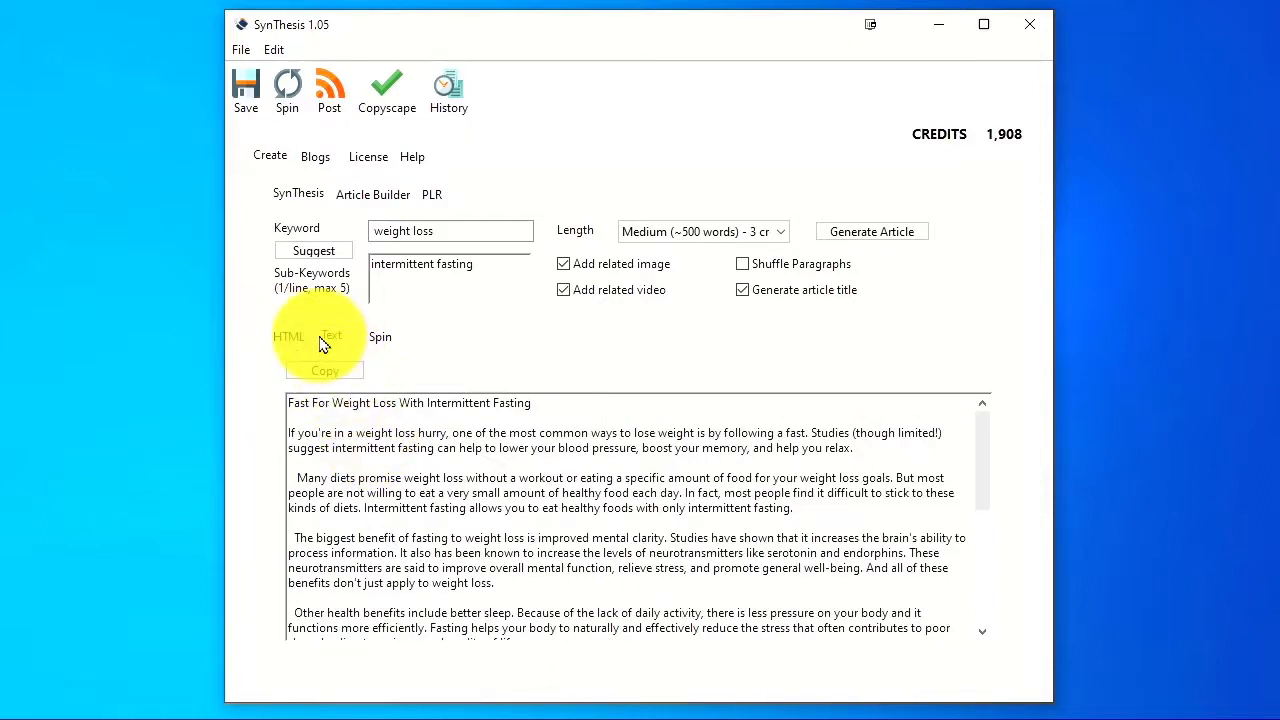
click(292, 93)
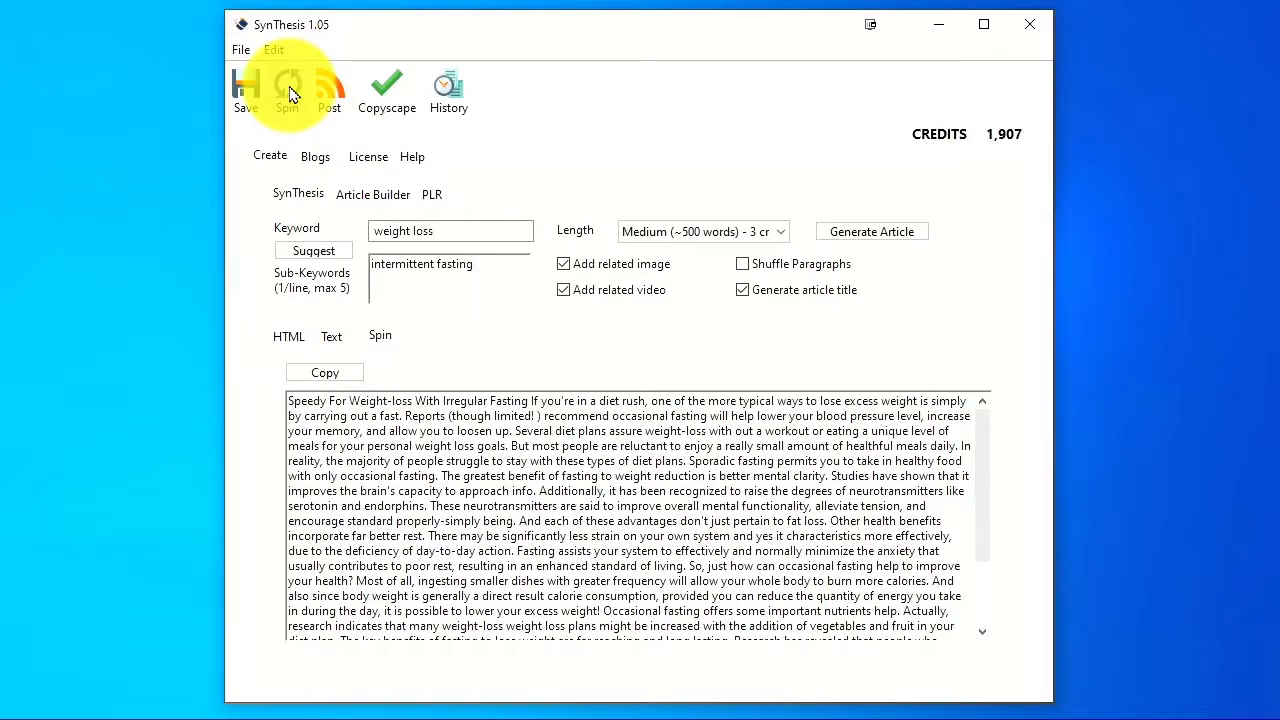
click(288, 330)
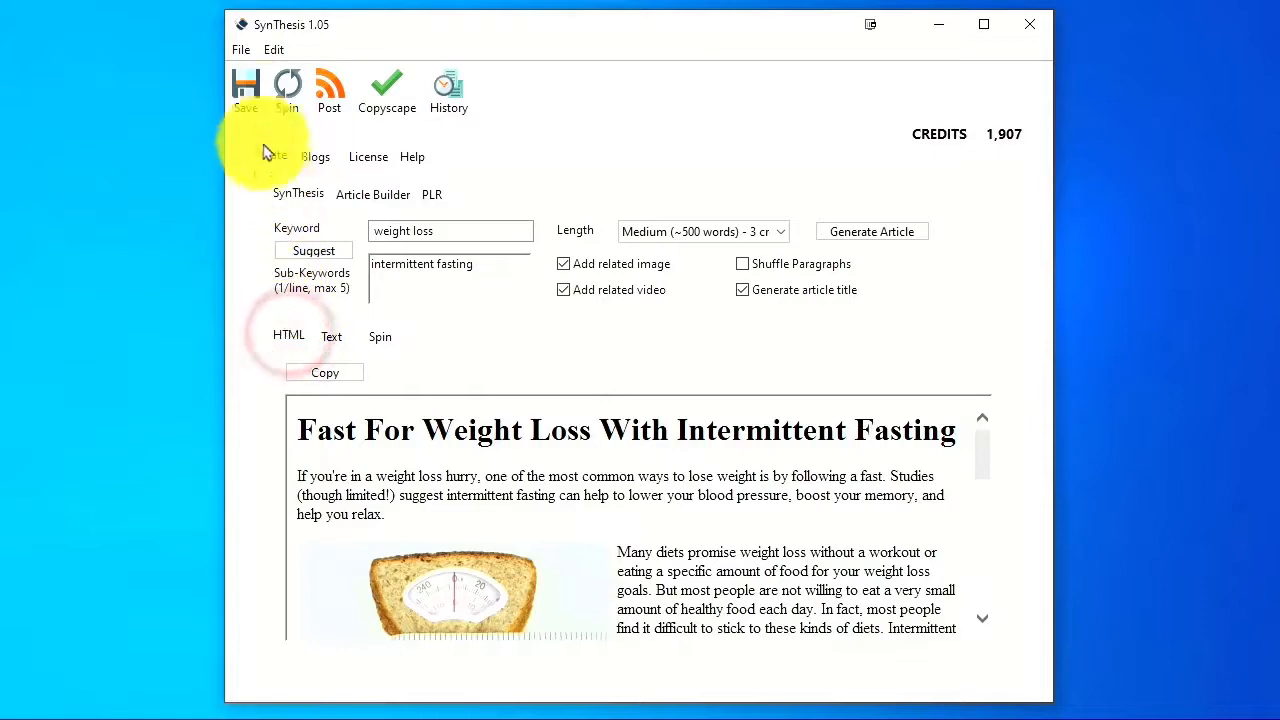
click(256, 98)
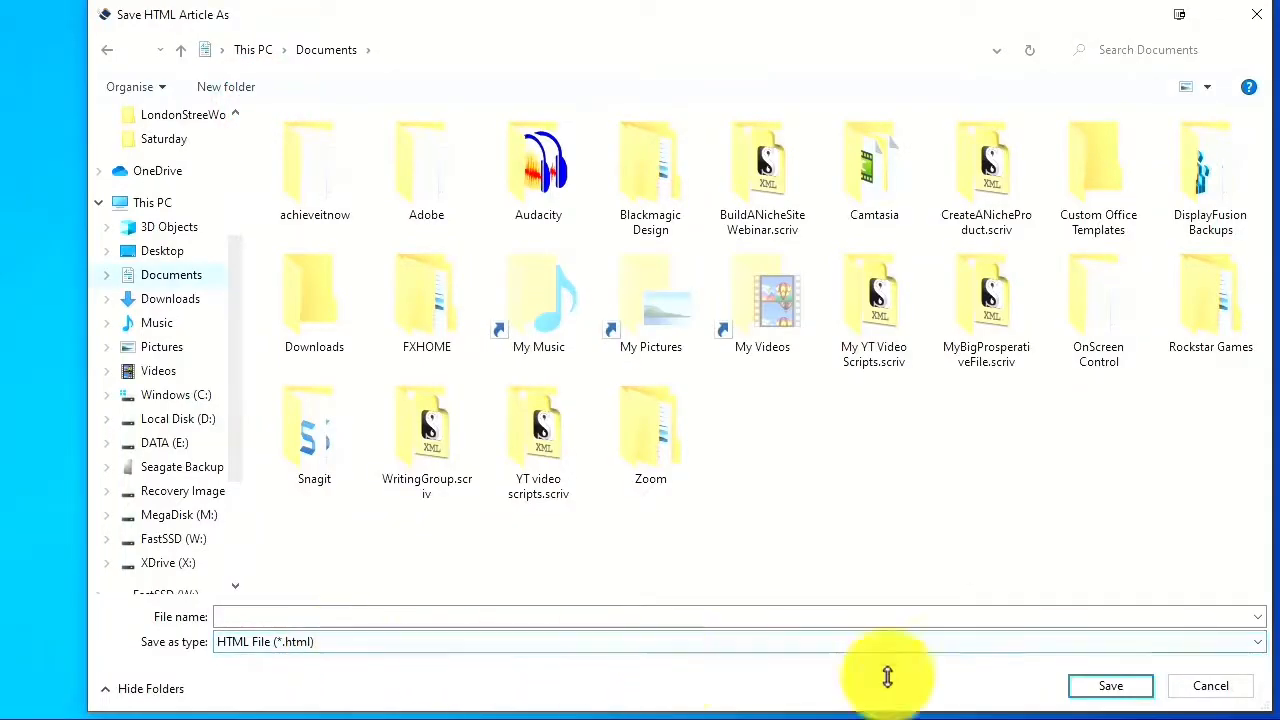
click(1232, 692)
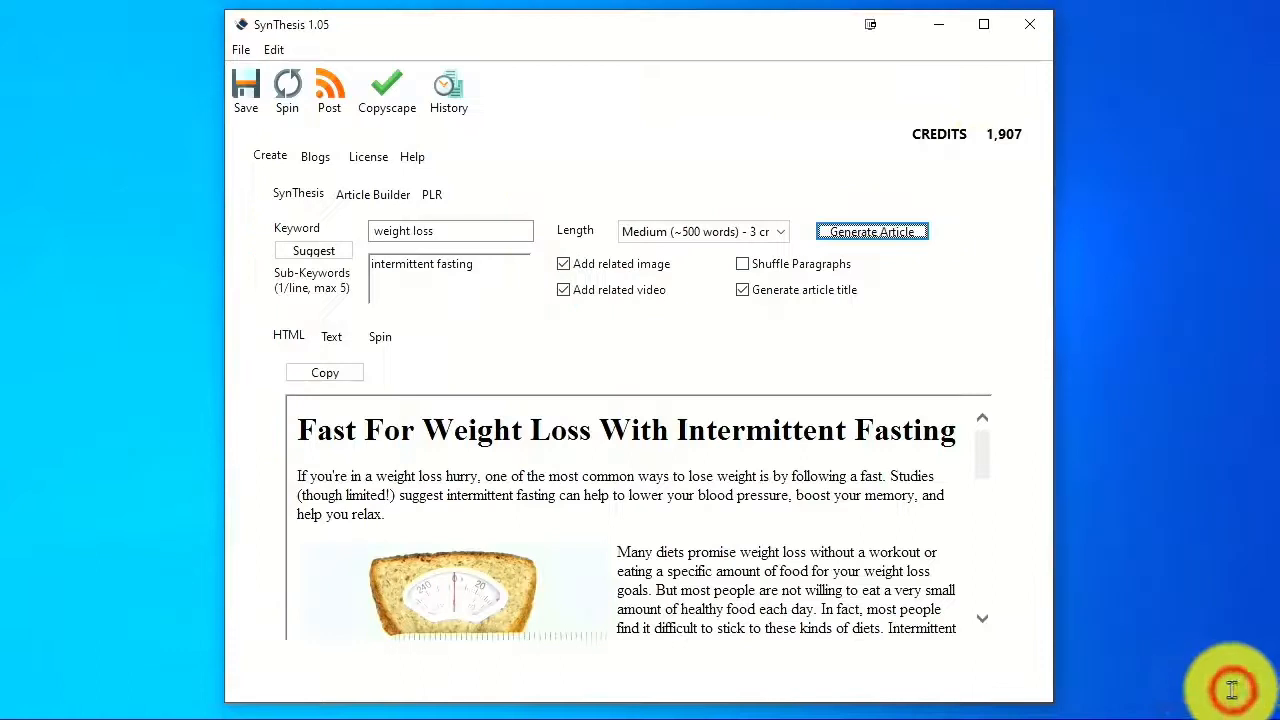
Look over the article's plain text, spun and HTML versions, and check the configured blogs list
click(335, 340)
click(390, 342)
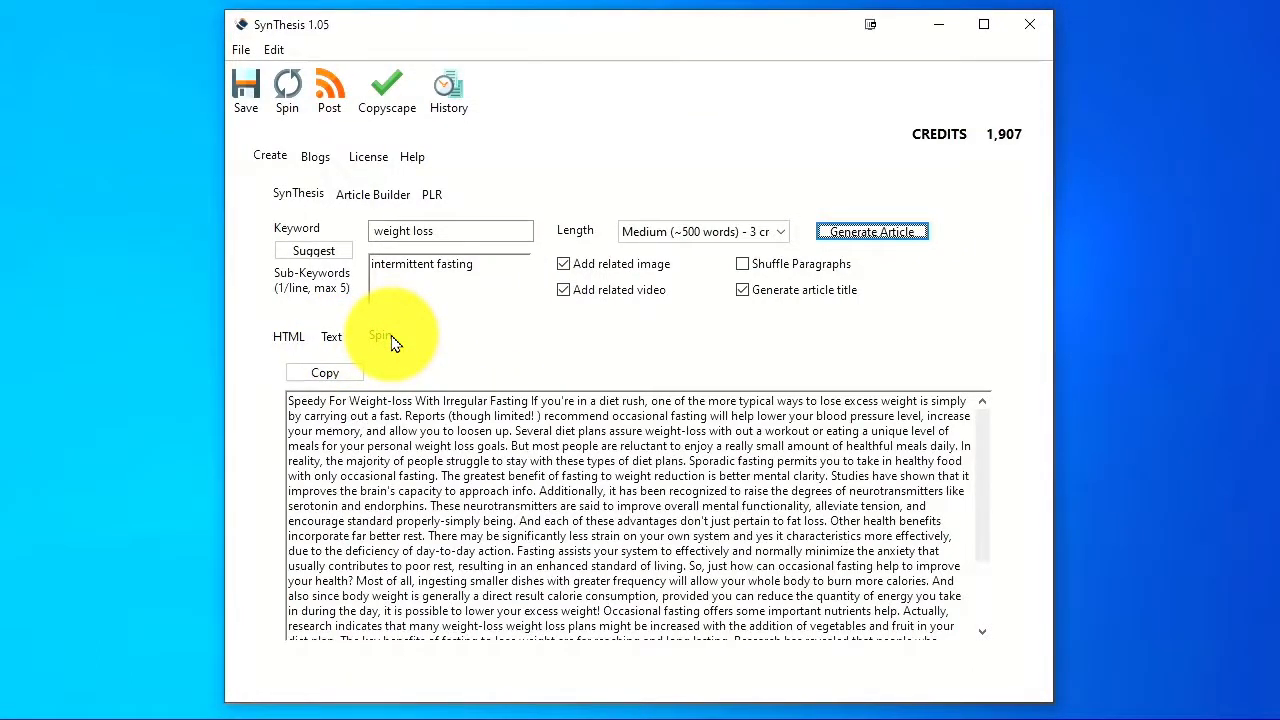
click(288, 337)
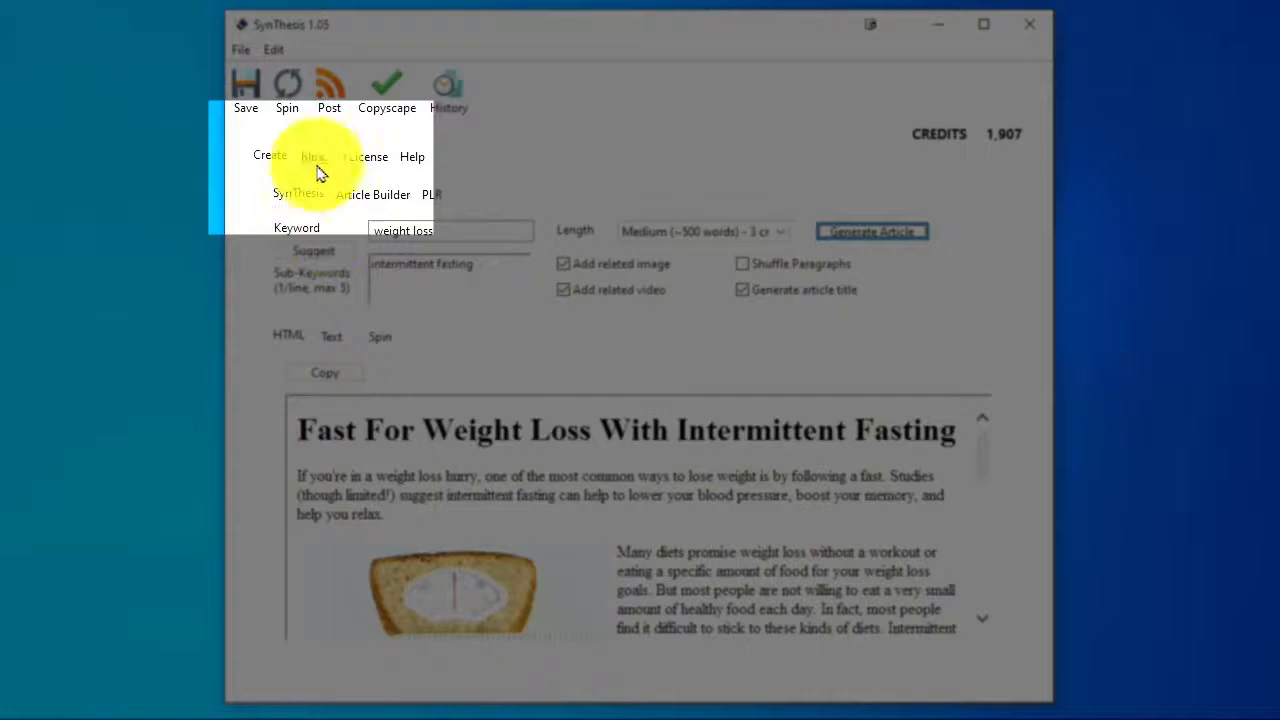
click(316, 156)
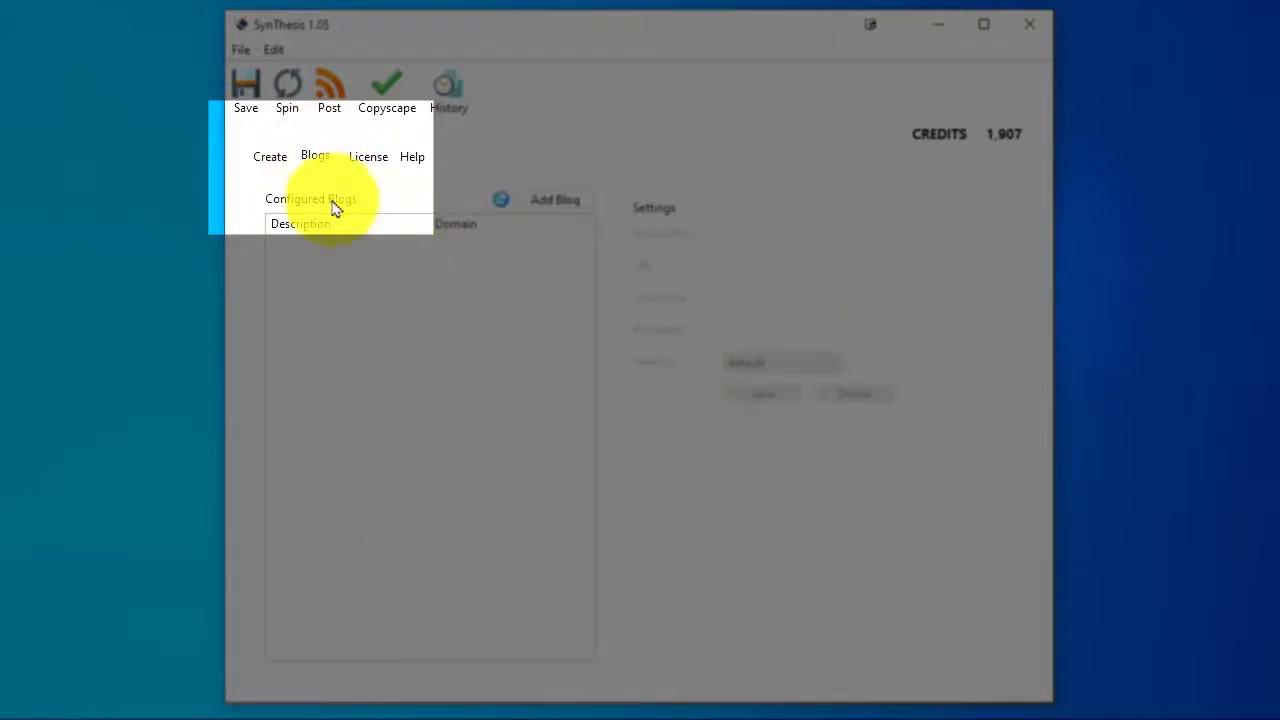
click(271, 155)
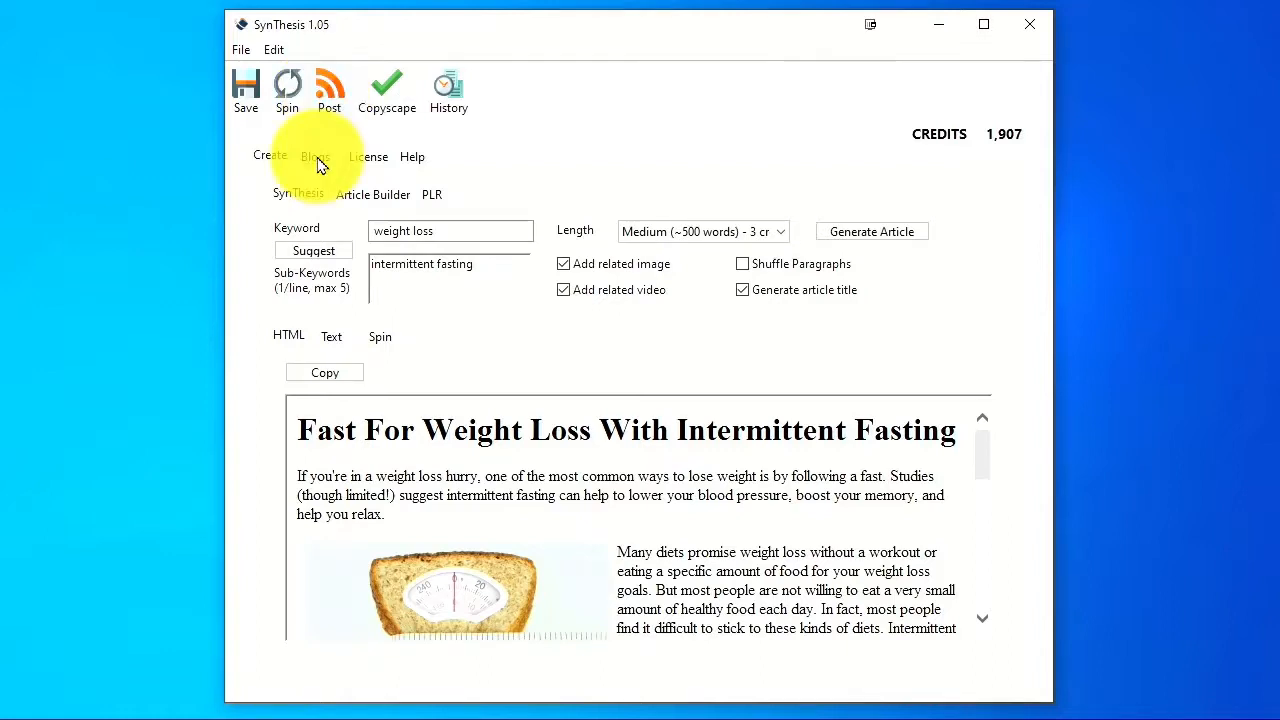
click(318, 160)
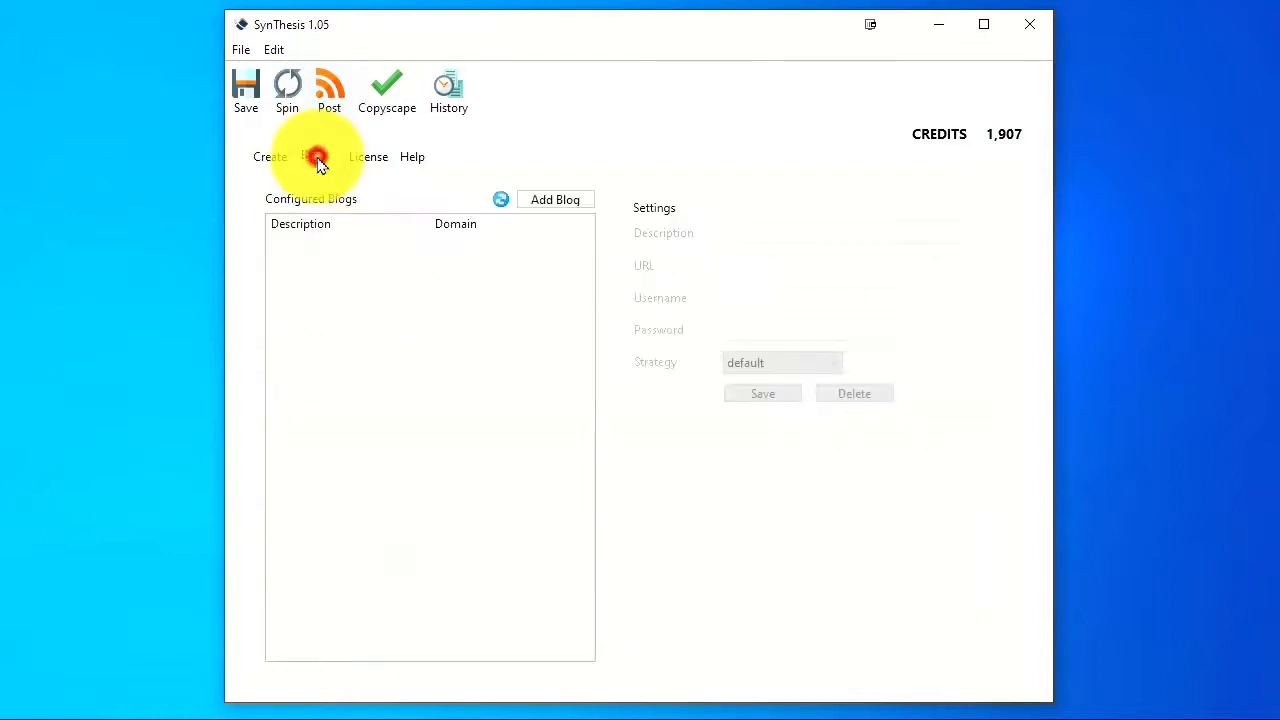
click(558, 200)
click(769, 238)
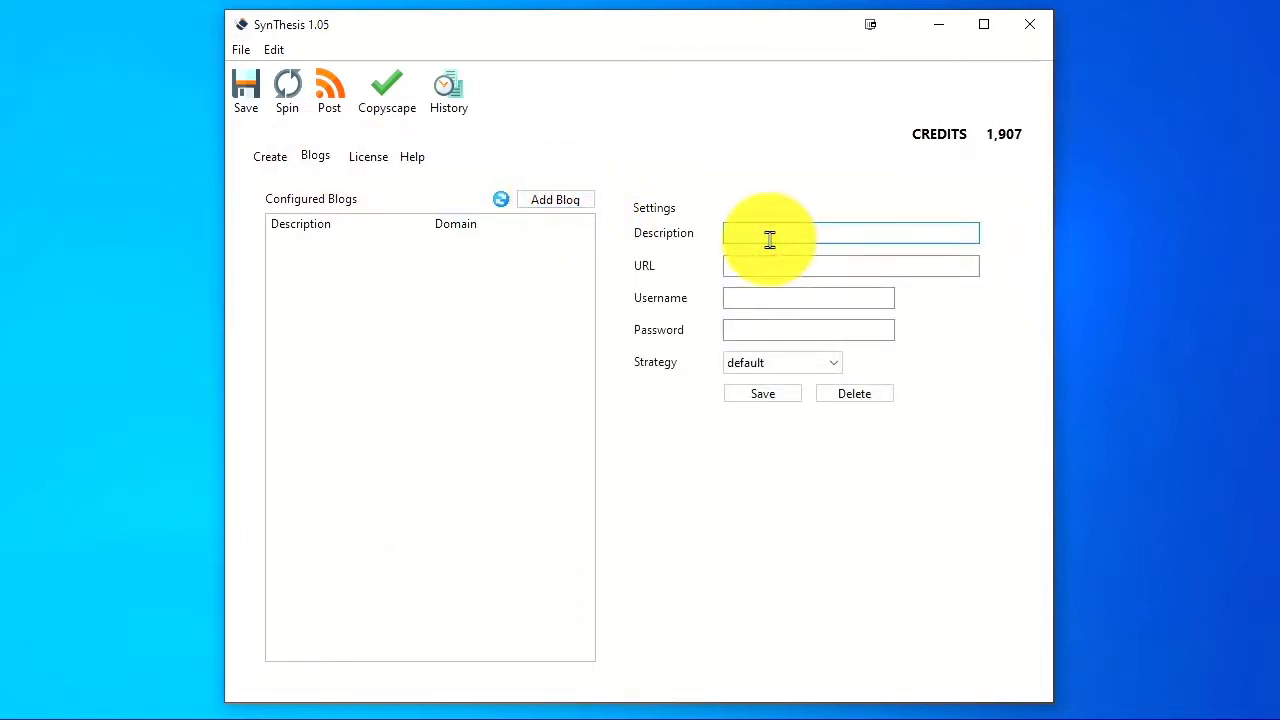
text(Demo High)
text(t loss blog)
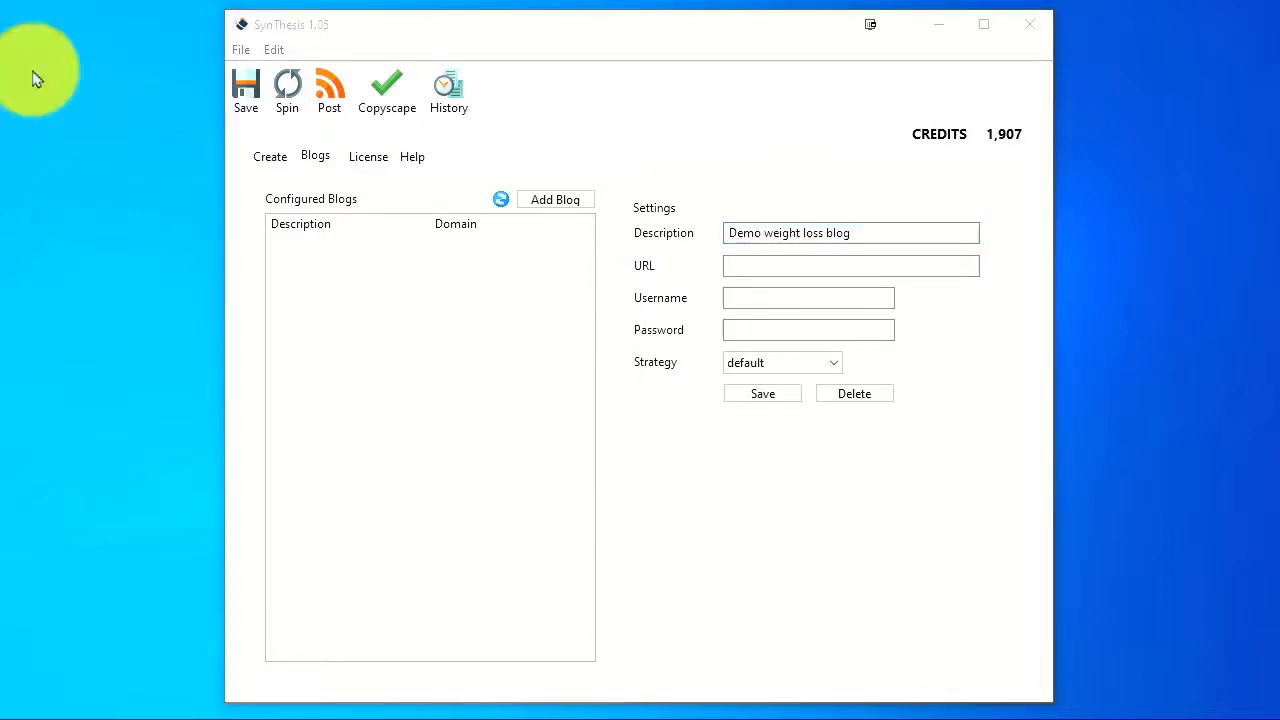
click(786, 252)
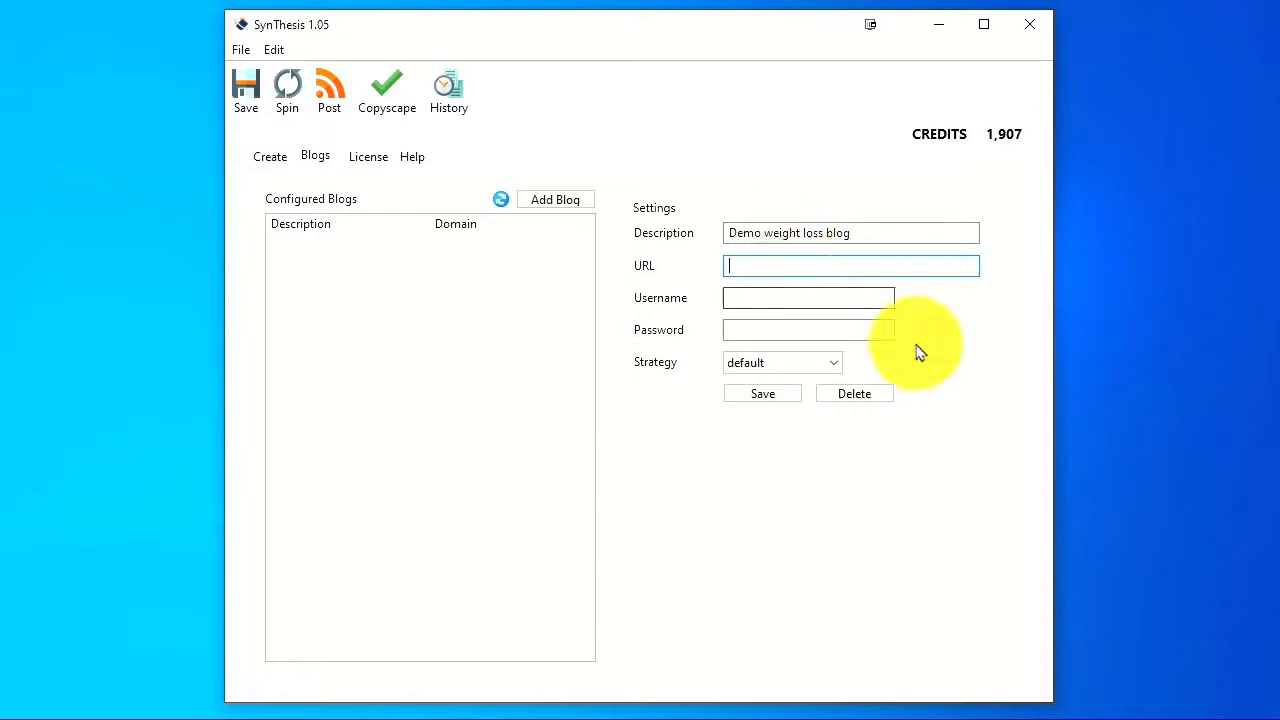
text(http://mwsftt.com/demo1)
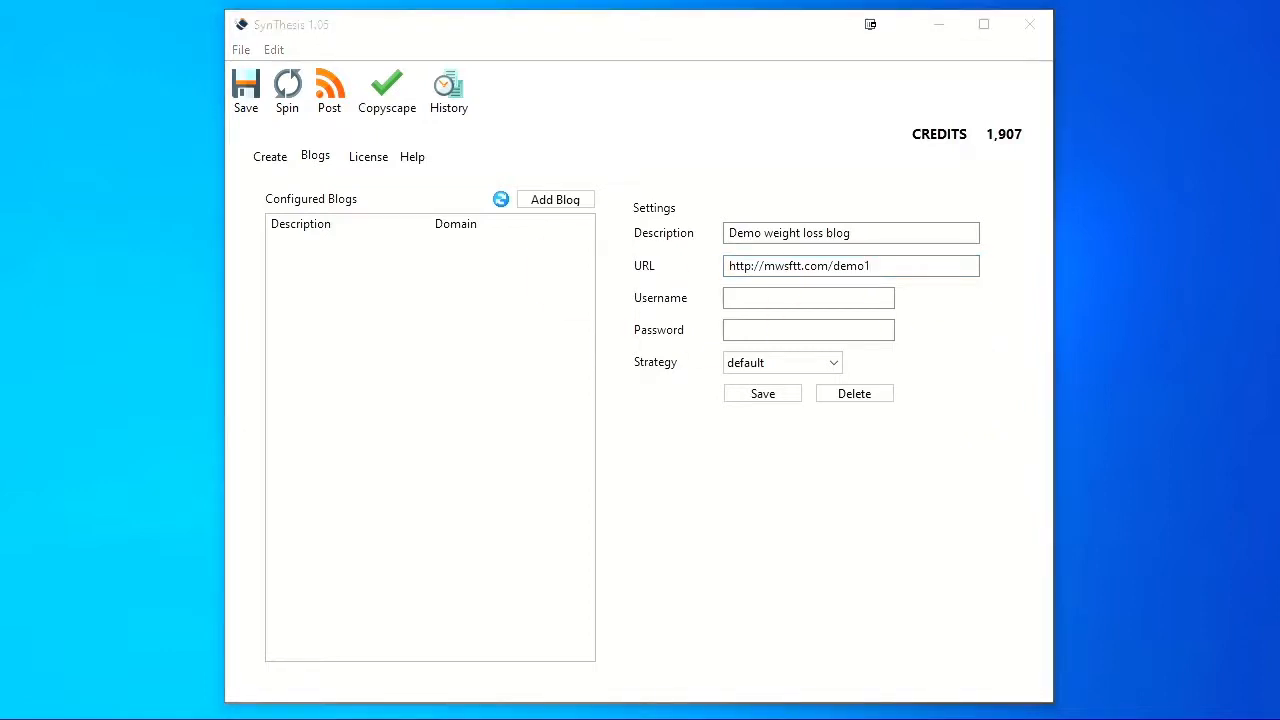
Enter the blog's username and password, and save the blog with its strategy set to plugin
click(763, 290)
click(834, 362)
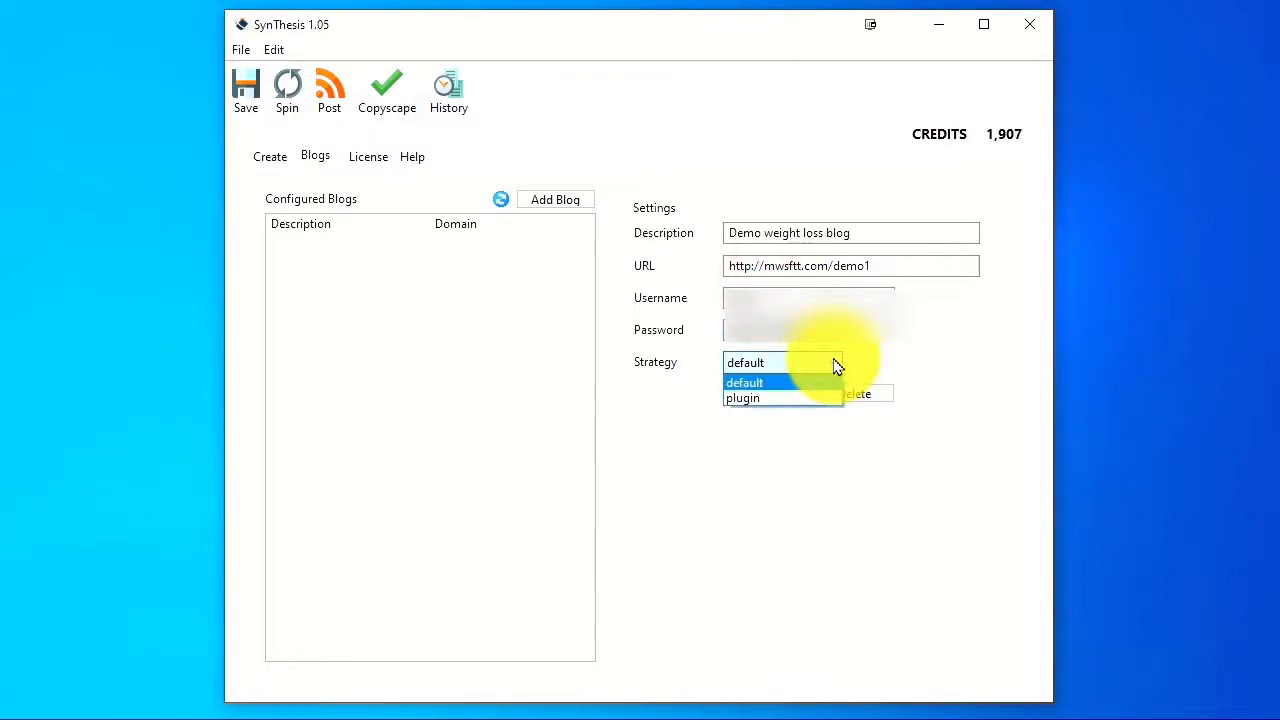
click(752, 384)
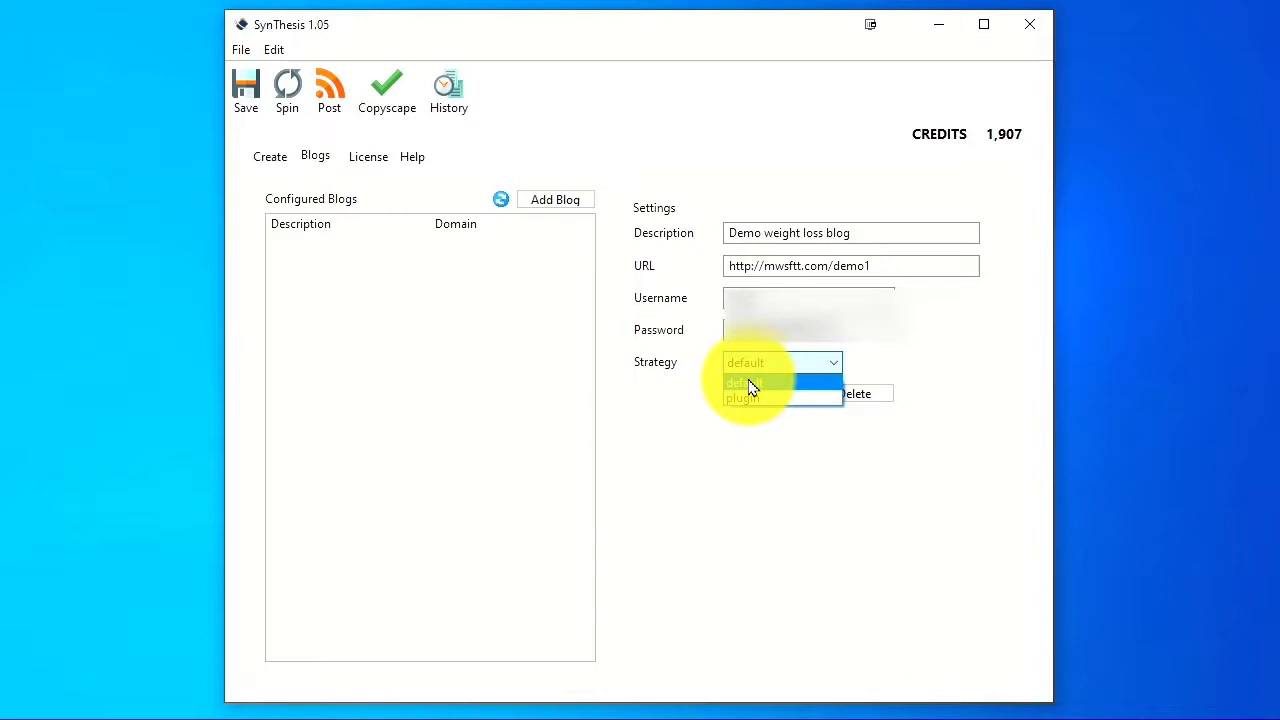
click(772, 399)
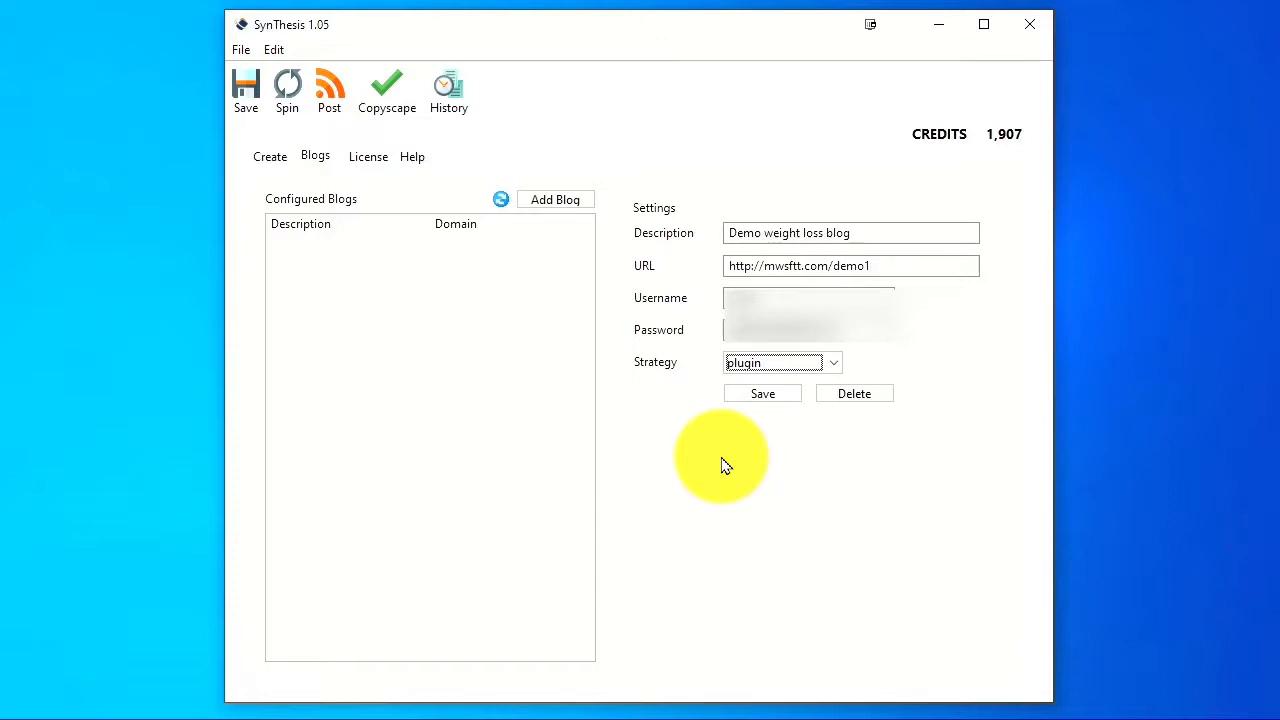
click(833, 362)
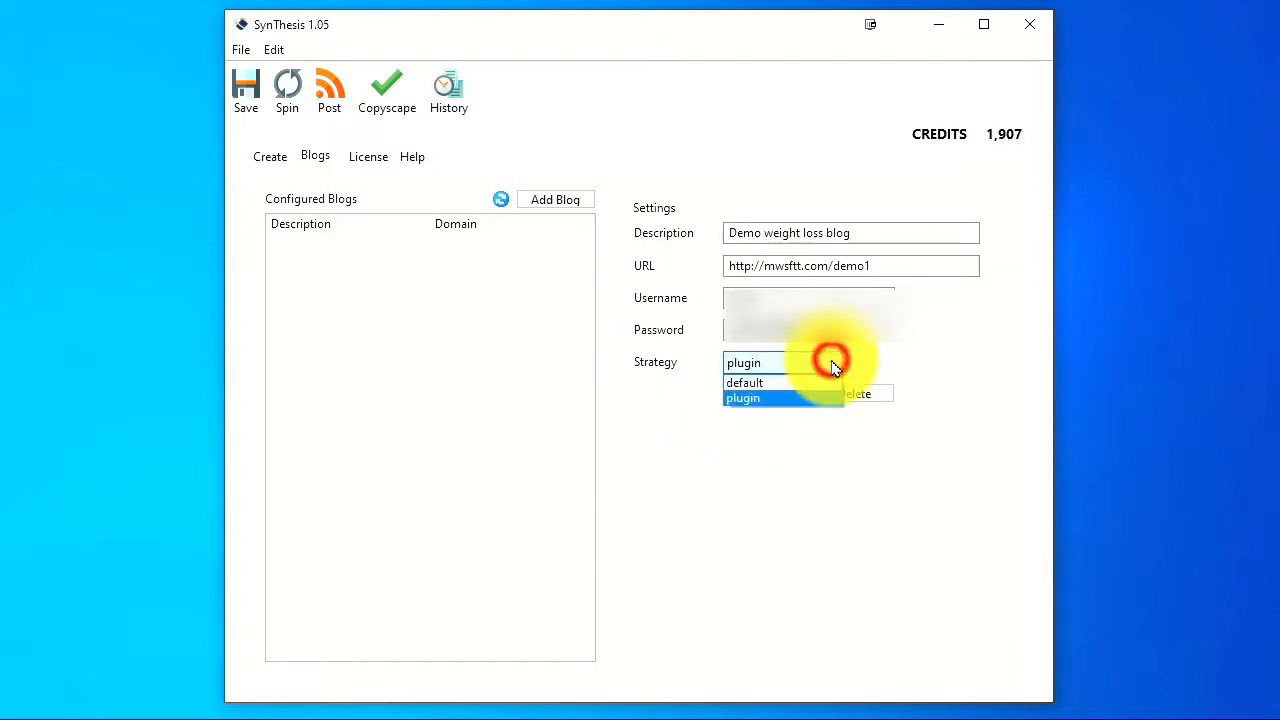
click(755, 384)
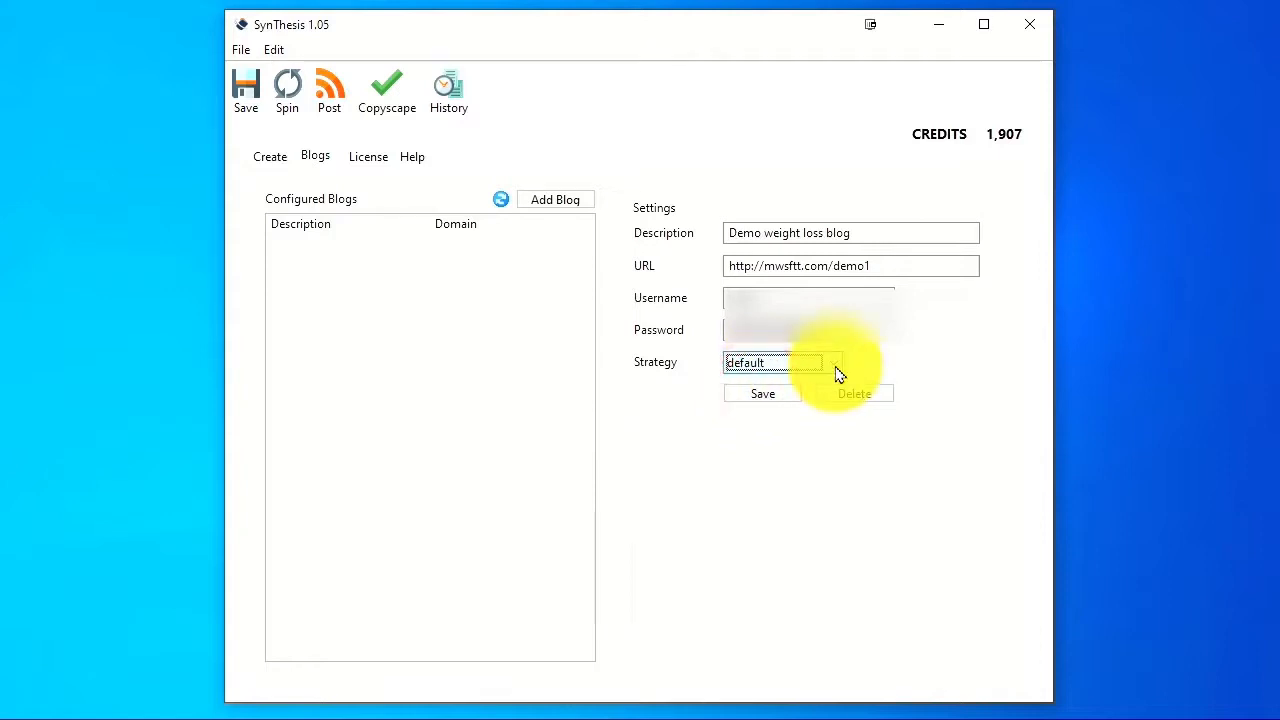
click(833, 364)
click(743, 397)
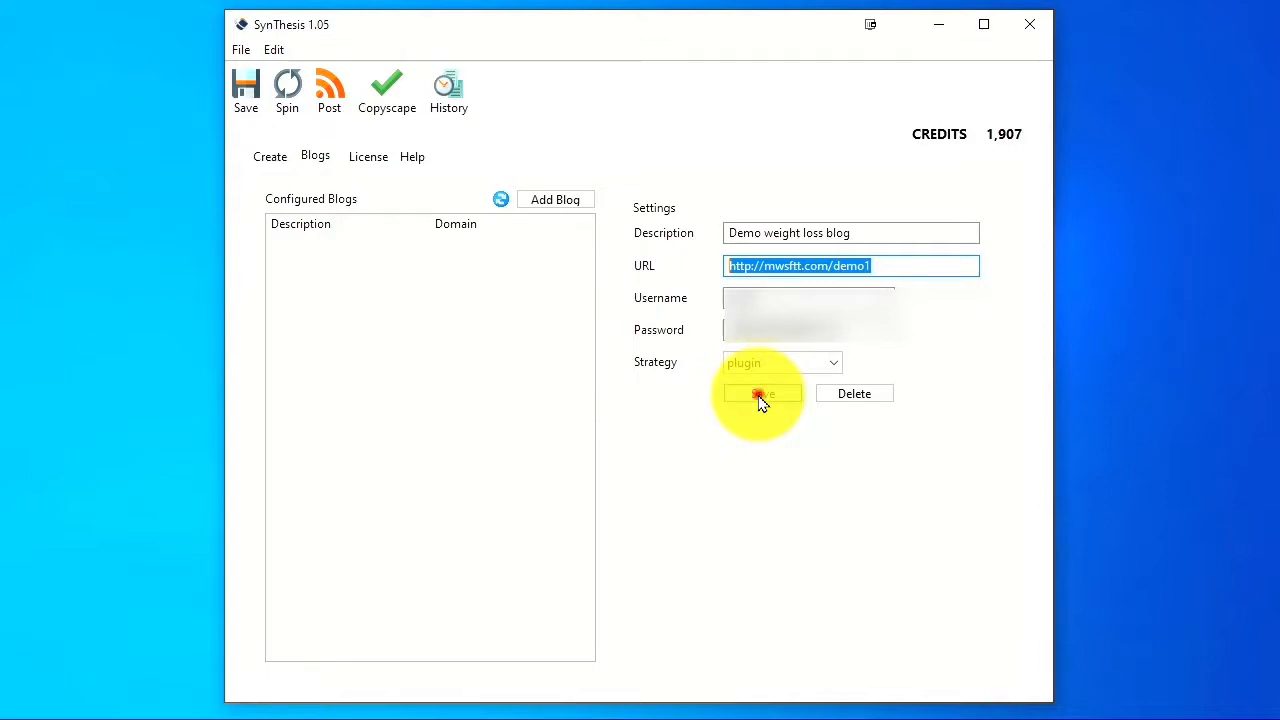
click(760, 396)
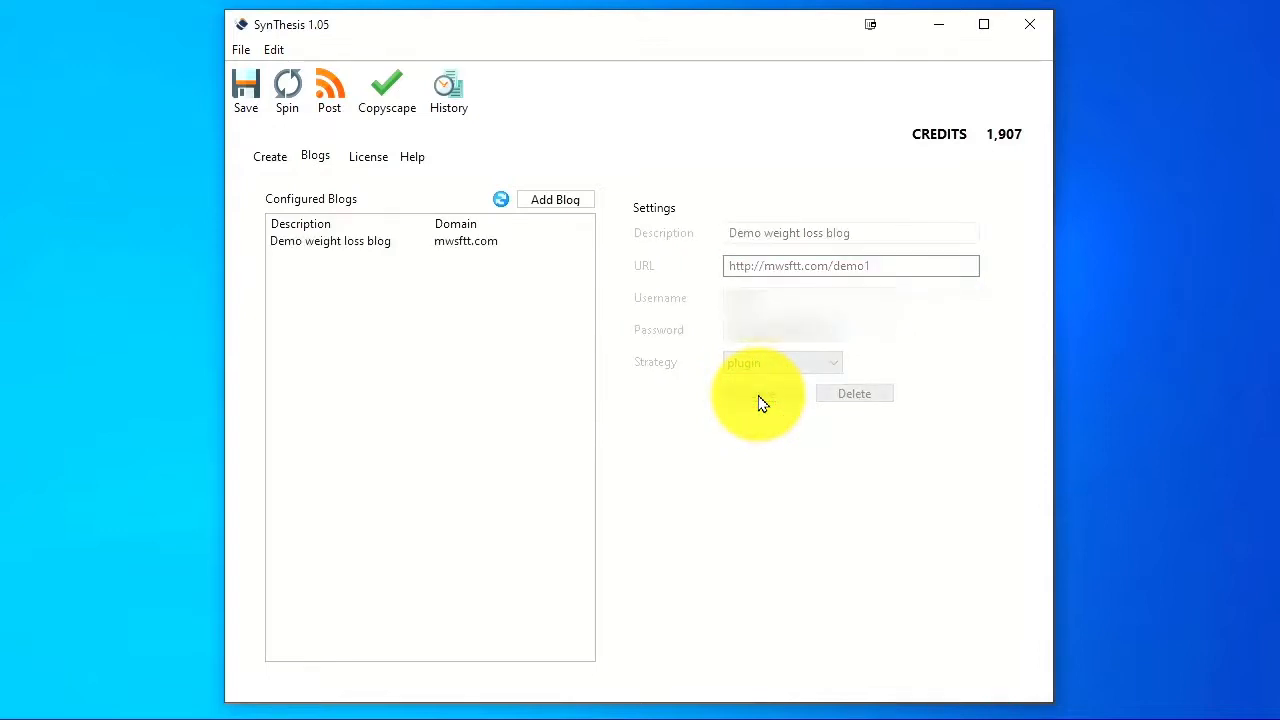
Return to article creation, and switch to the browser to look through the existing posts on mwsftt.com/demo1
click(268, 156)
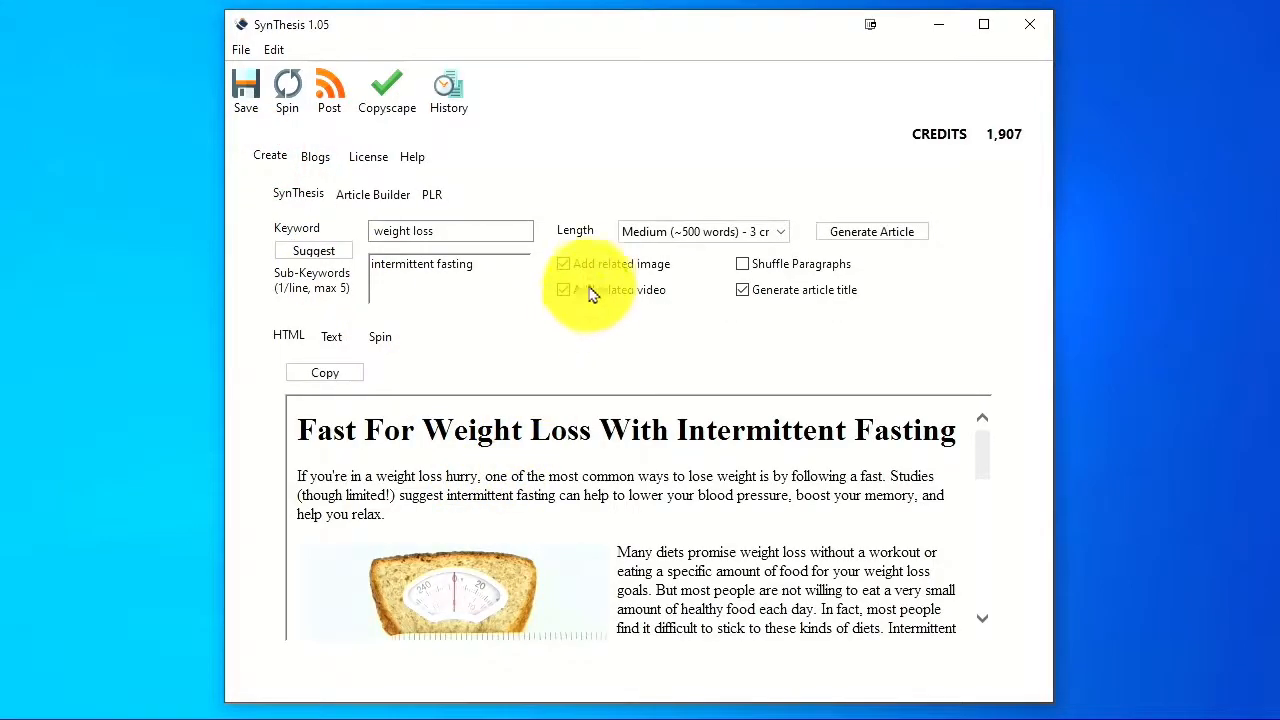
key(alt+Tab)
scroll(594, 280, down, 3)
scroll(595, 281, down, 3)
scroll(608, 357, up, 6)
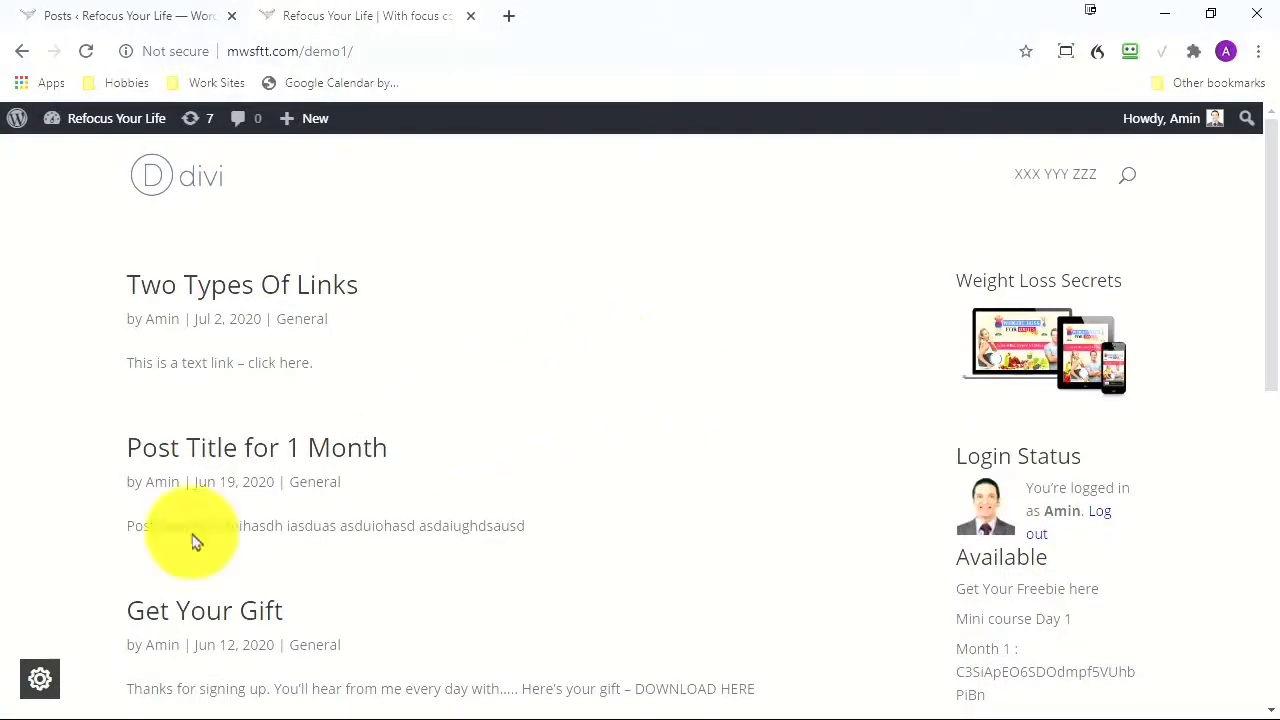
Switch back to SynThesis and check the generated article for duplicates with Copyscape
key(alt+Tab)
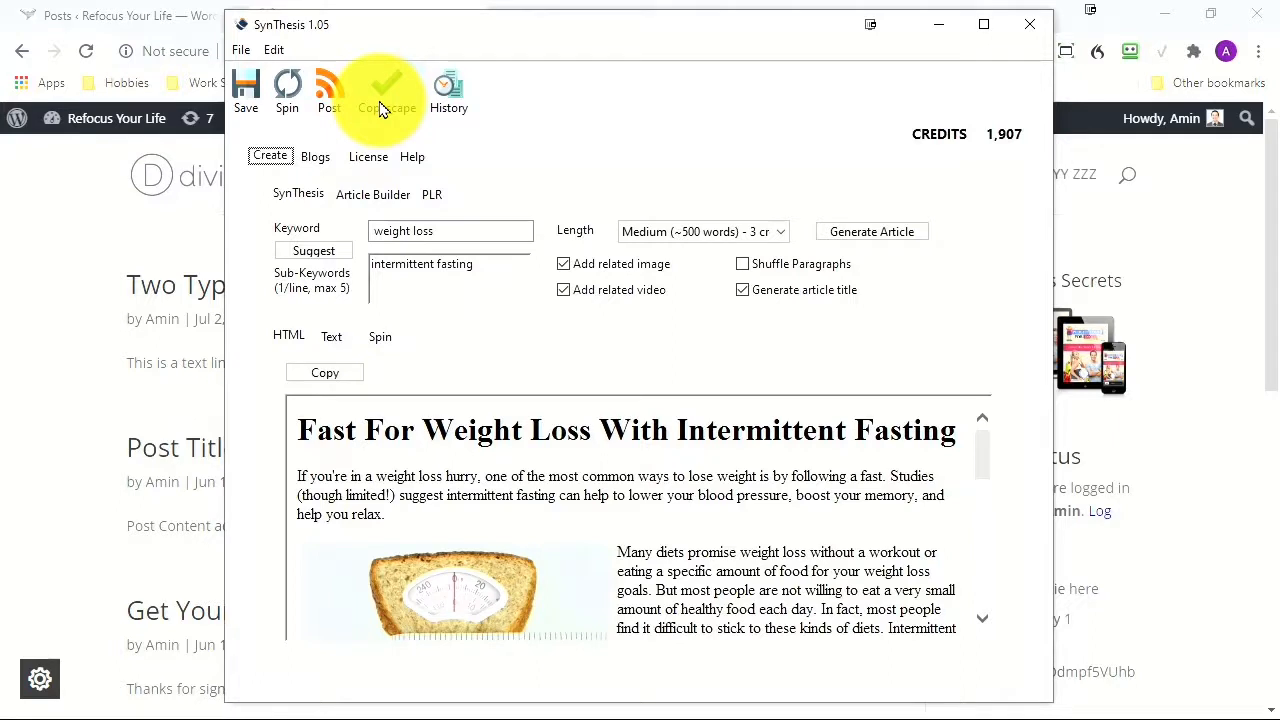
click(380, 108)
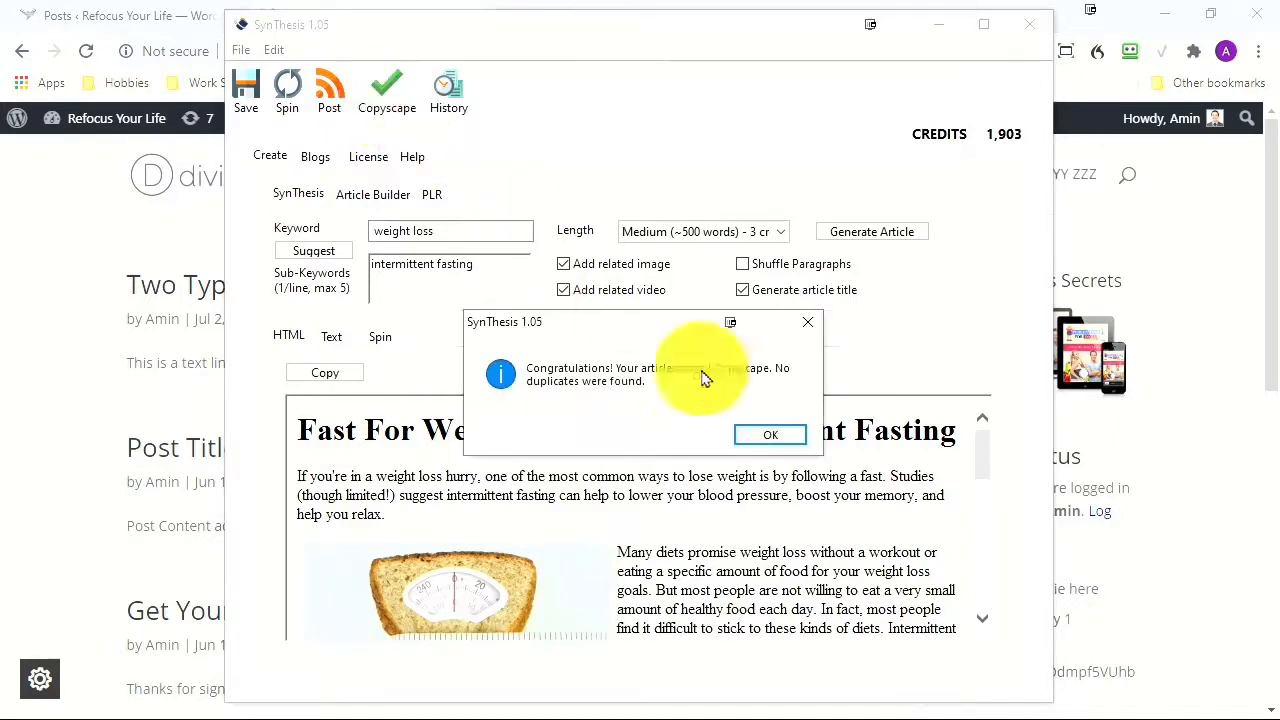
click(772, 436)
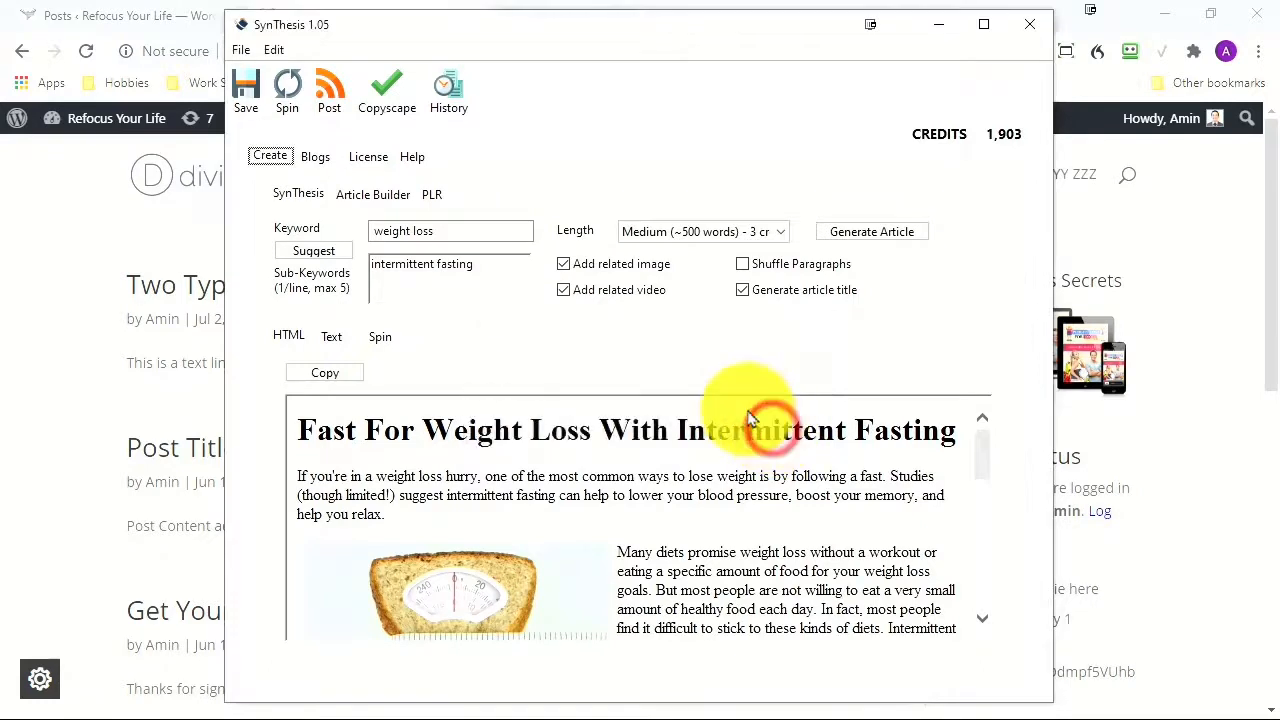
Post the HTML article to the Demo weight loss blog under the Weight Loss category
click(329, 92)
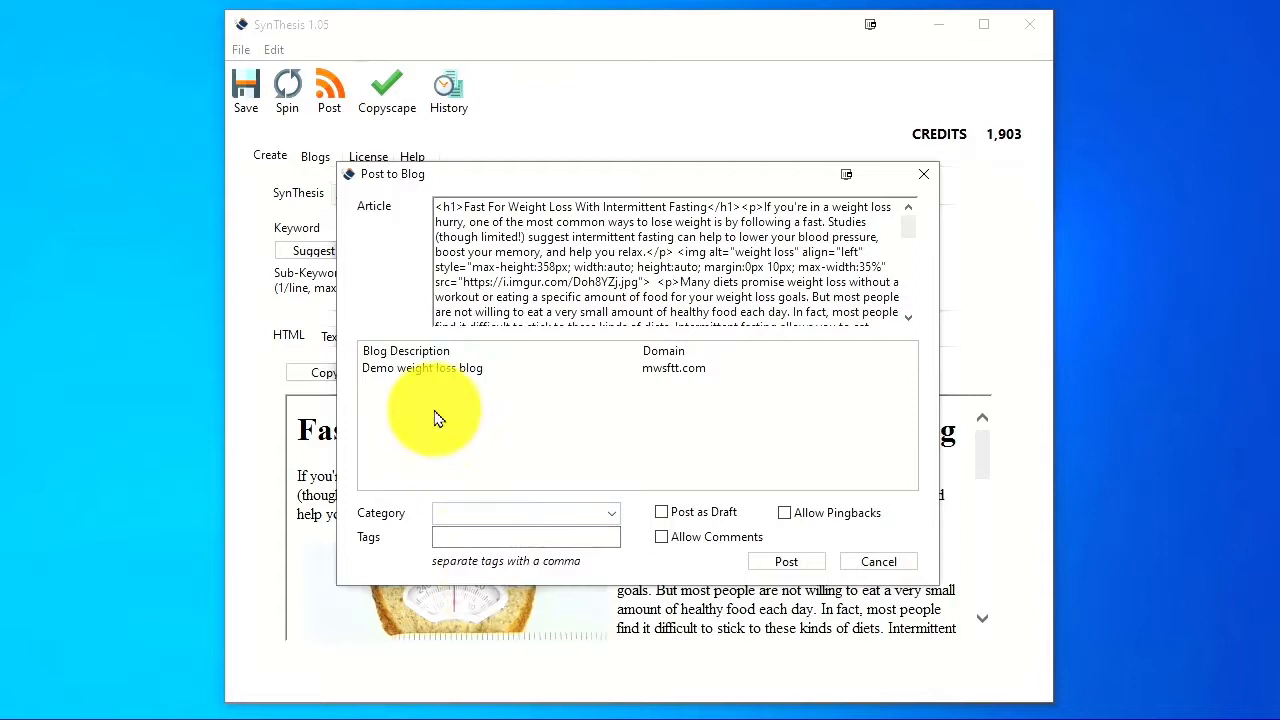
click(410, 368)
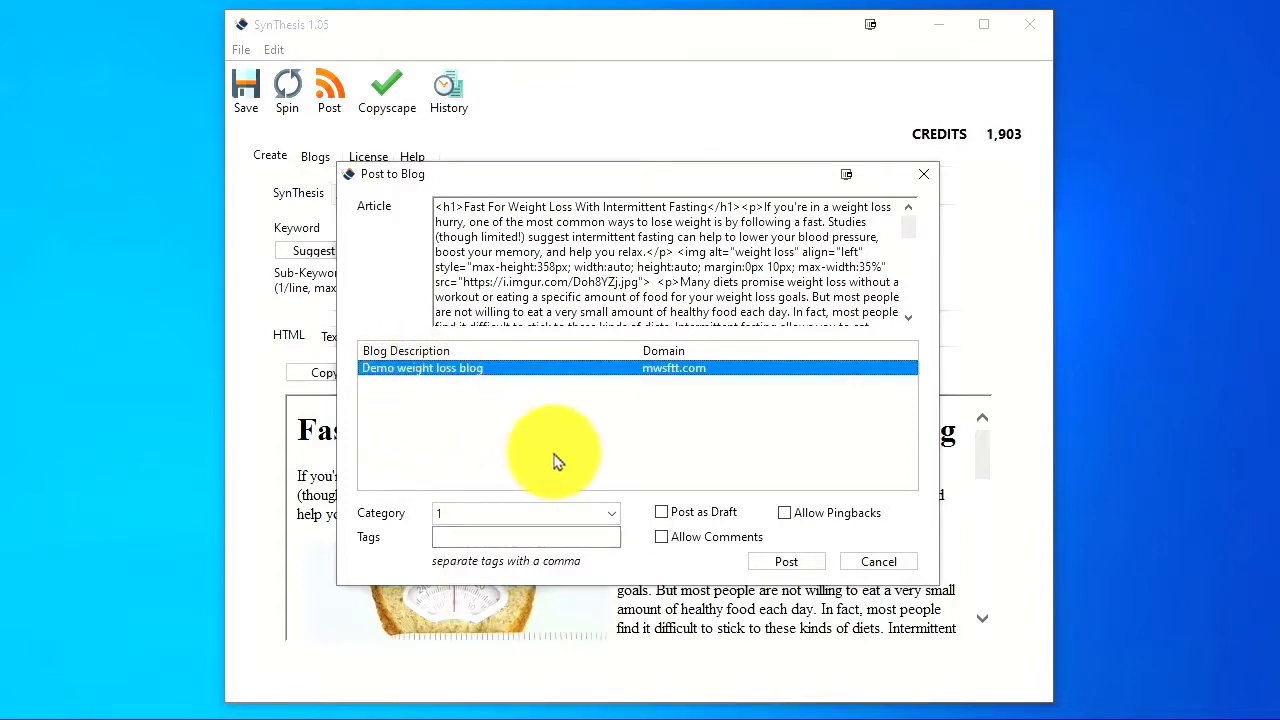
click(663, 514)
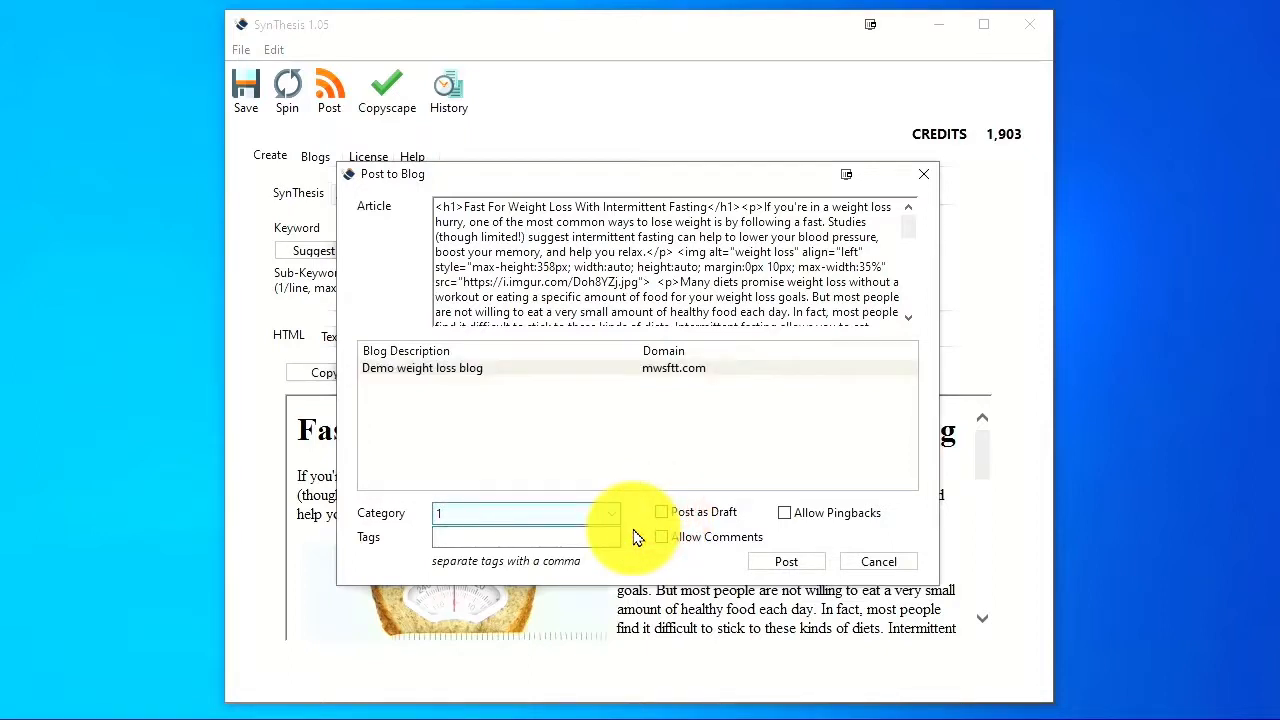
click(398, 369)
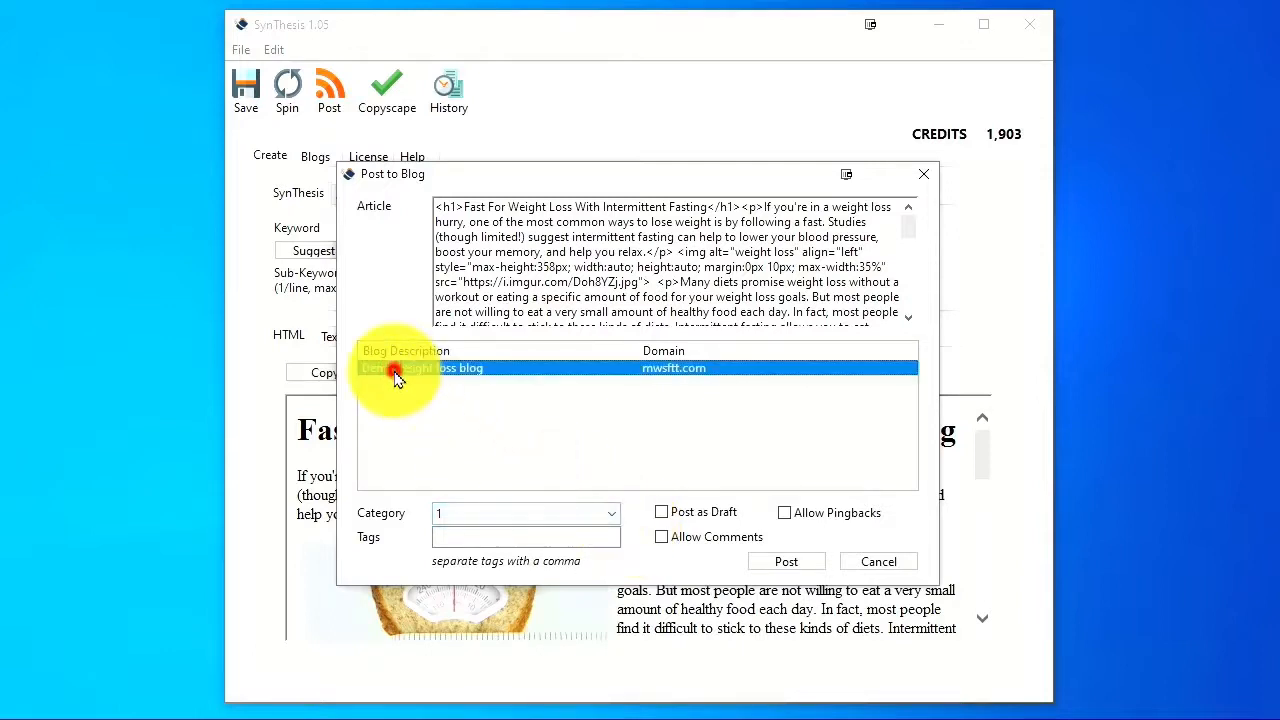
click(607, 512)
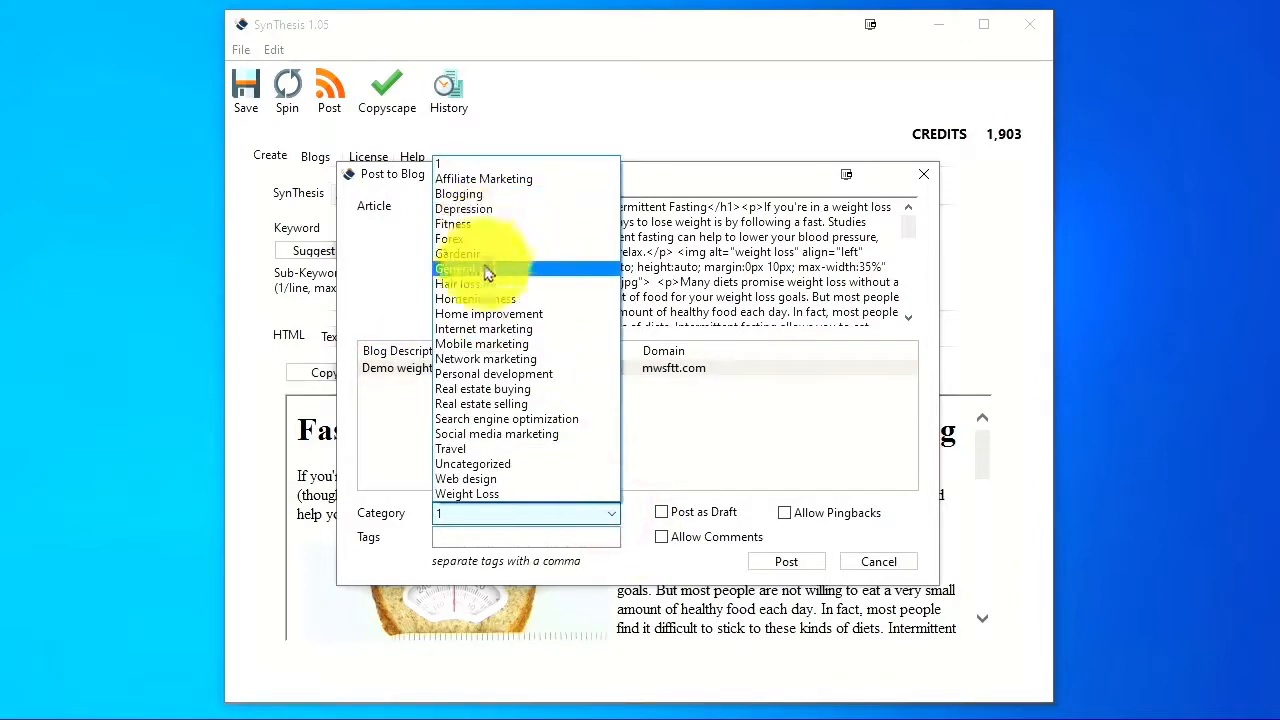
click(507, 496)
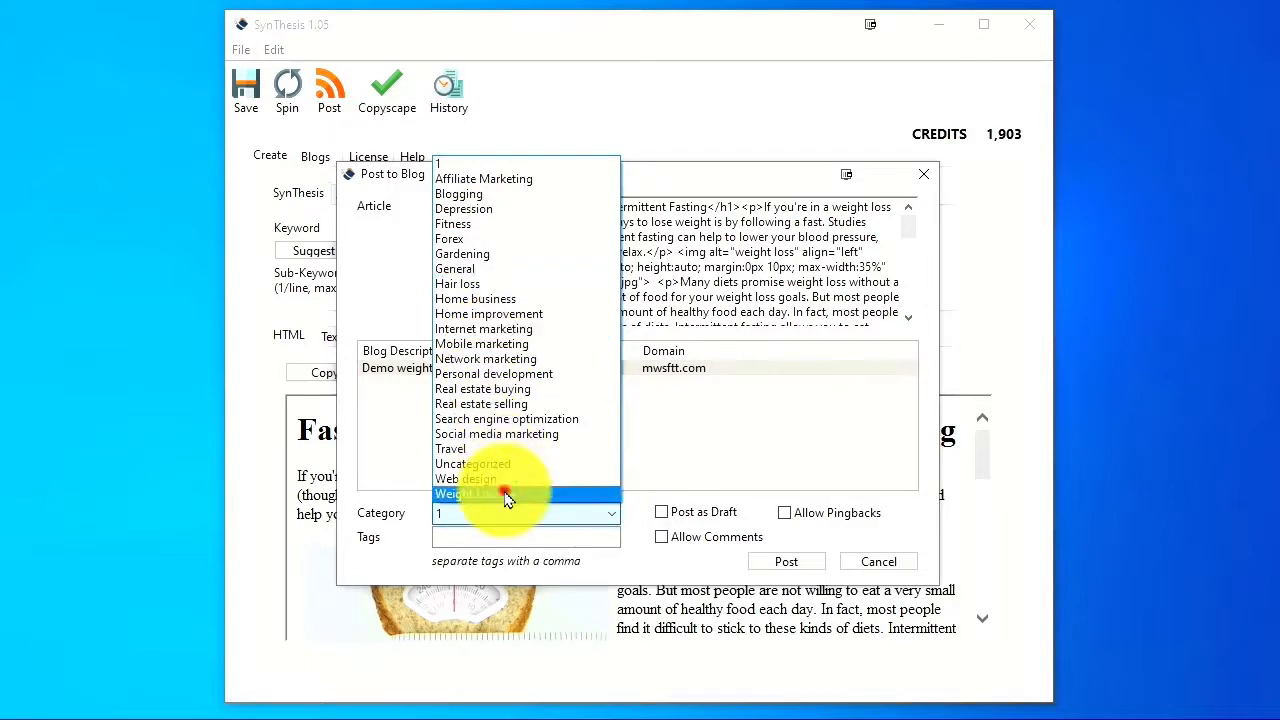
click(450, 539)
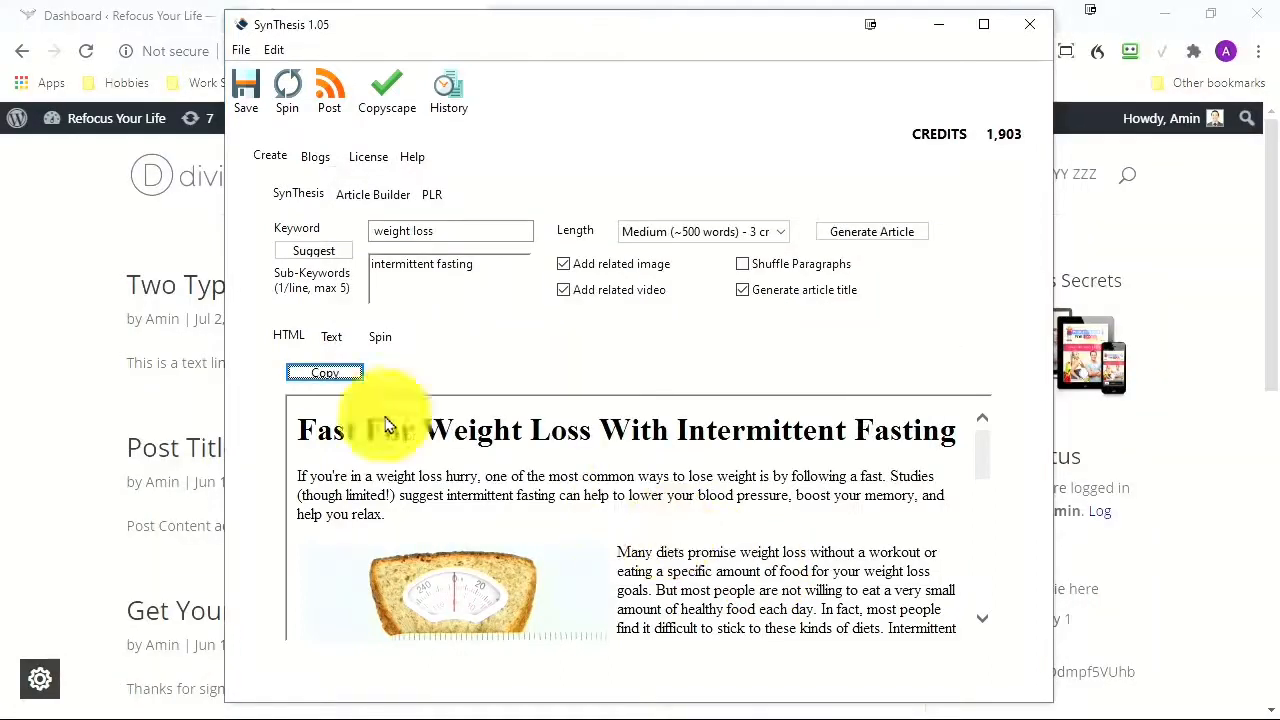
Switch to the browser, reload the demo blog, and review the published post "Fast For Weight Loss With Intermittent Fasting"
click(91, 294)
right_click(597, 300)
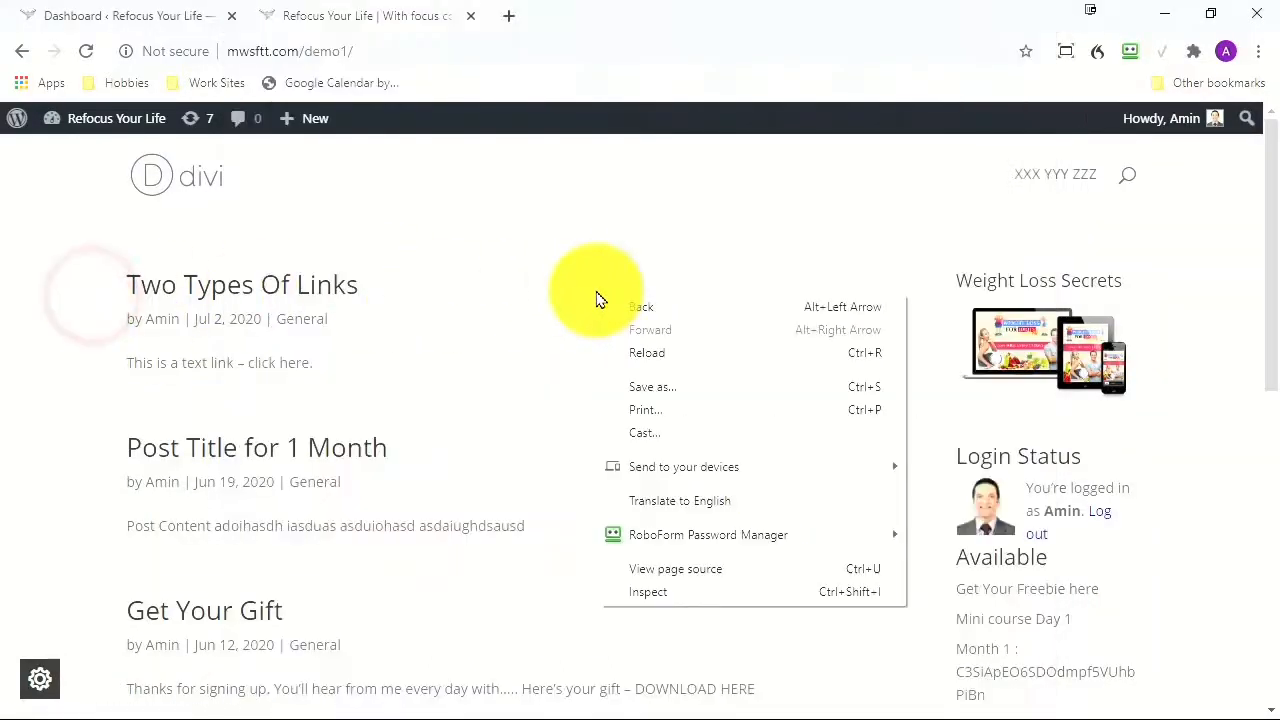
click(626, 352)
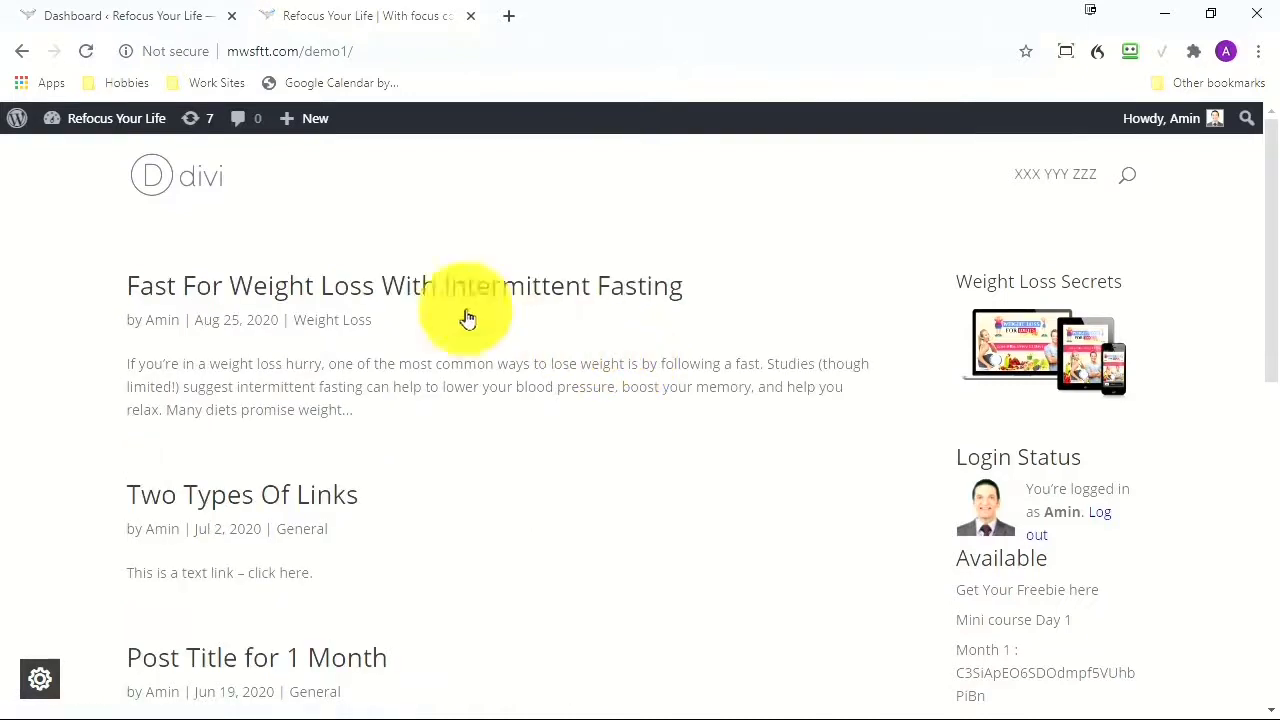
click(366, 287)
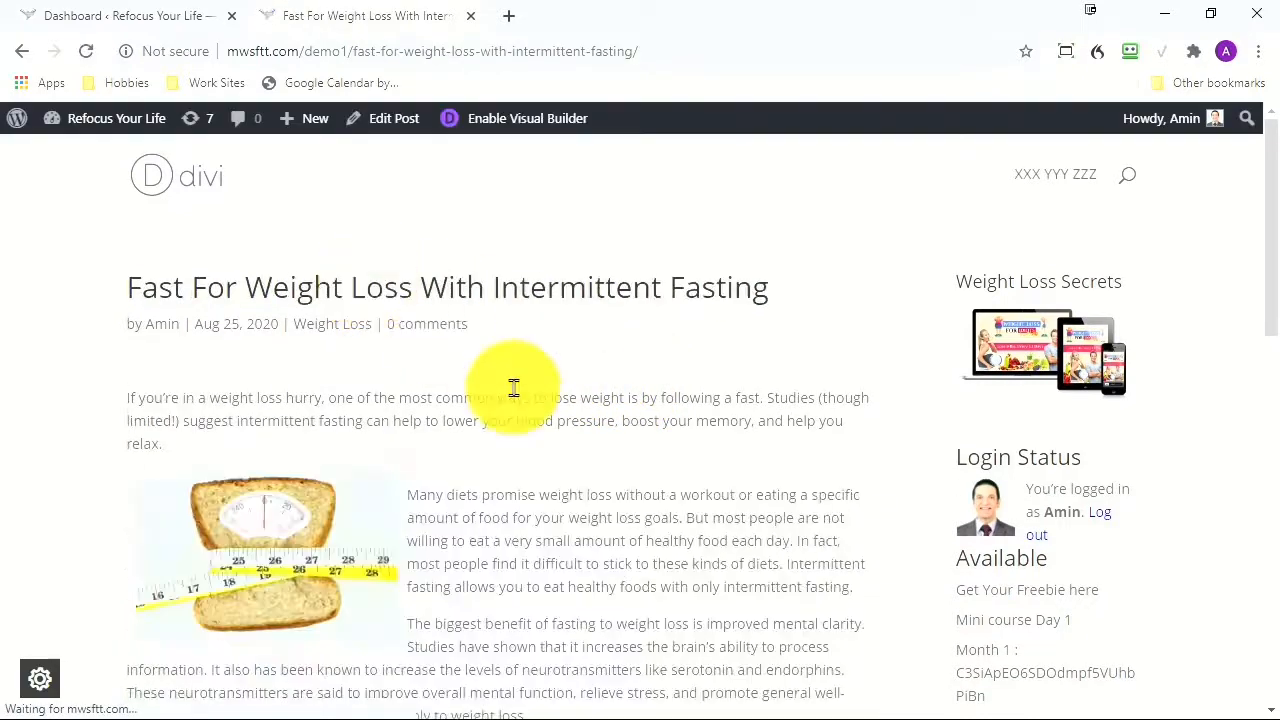
scroll(514, 386, down, 5)
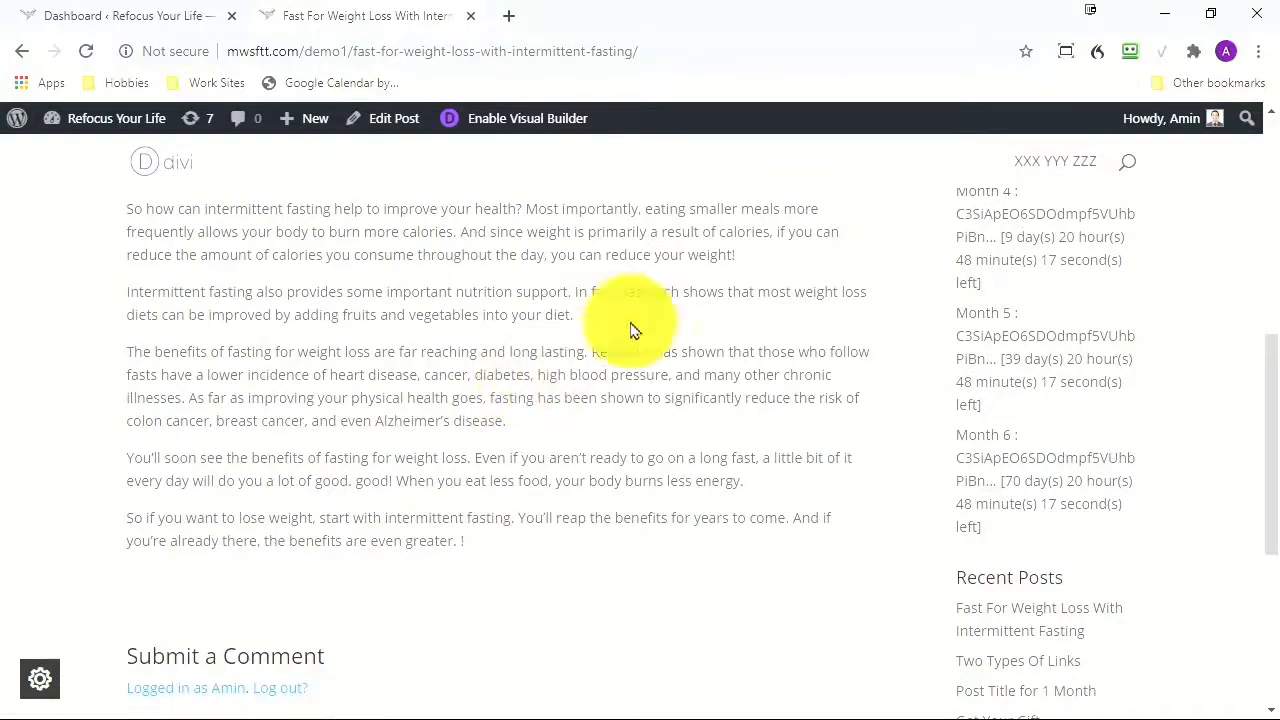
Switch back to SynThesis, preview the weight loss and acne articles in the article history, and close the history
click(1164, 15)
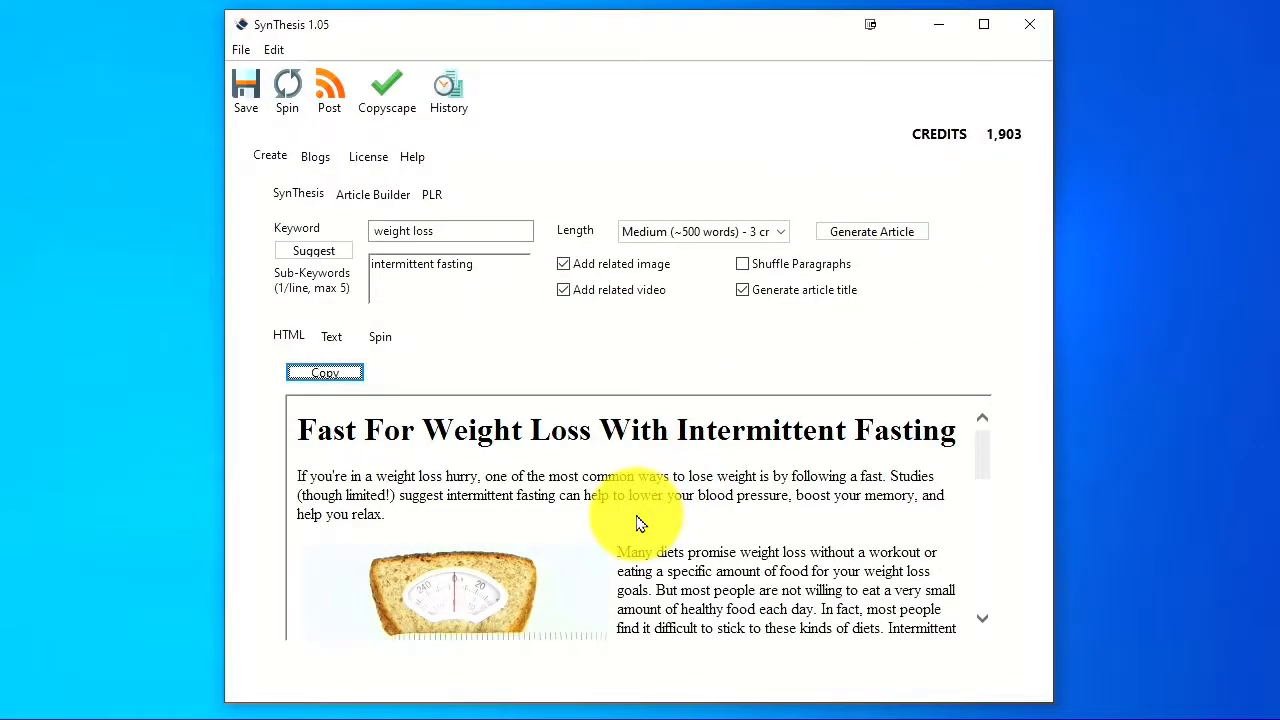
click(452, 88)
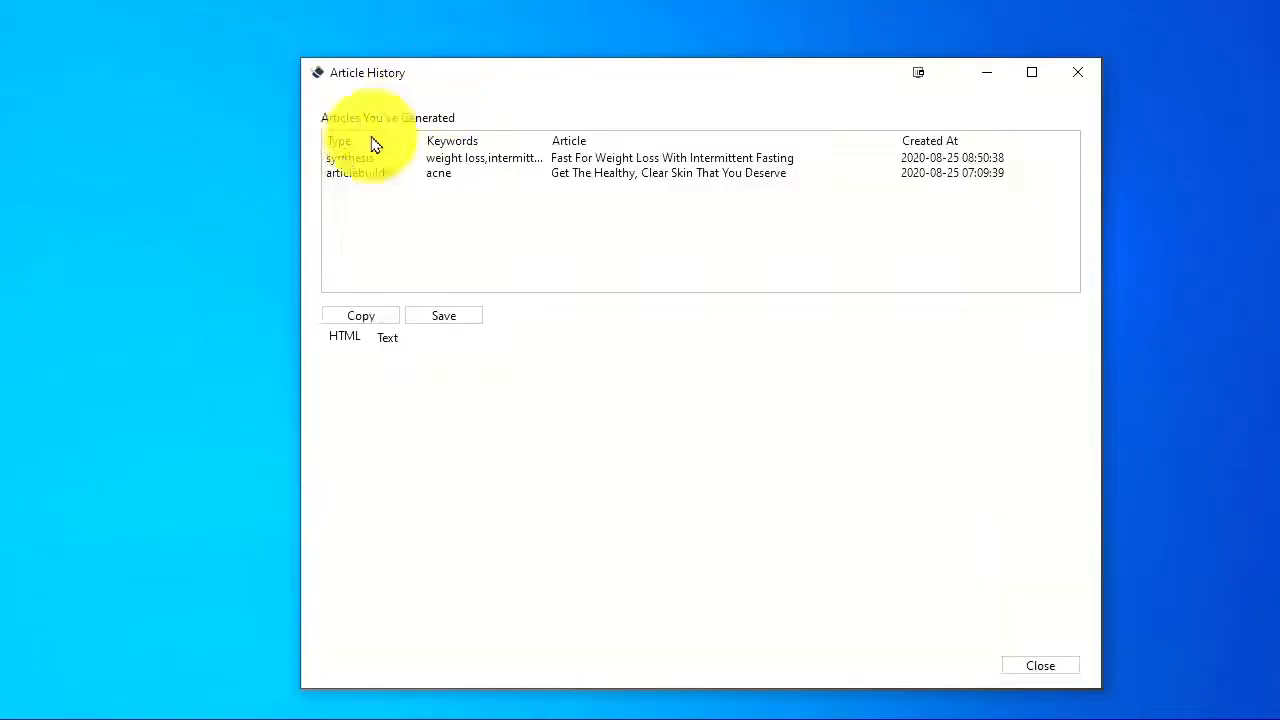
click(338, 157)
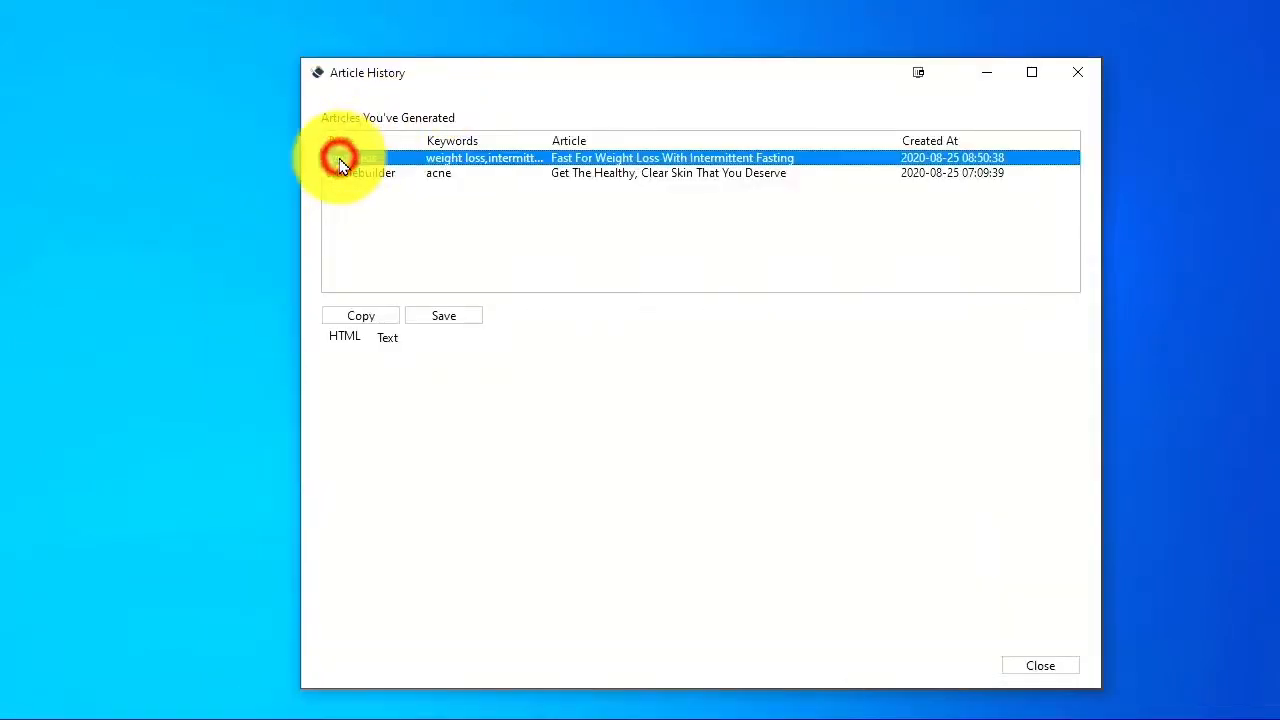
click(355, 173)
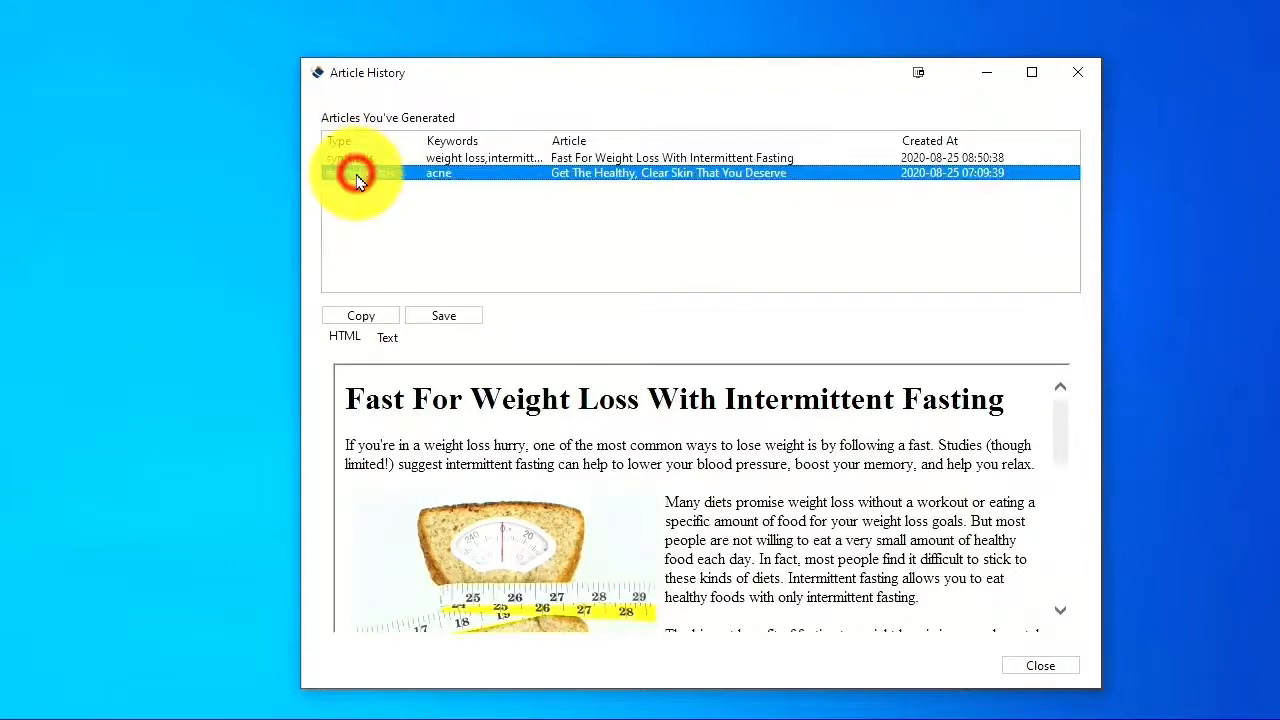
key(Escape)
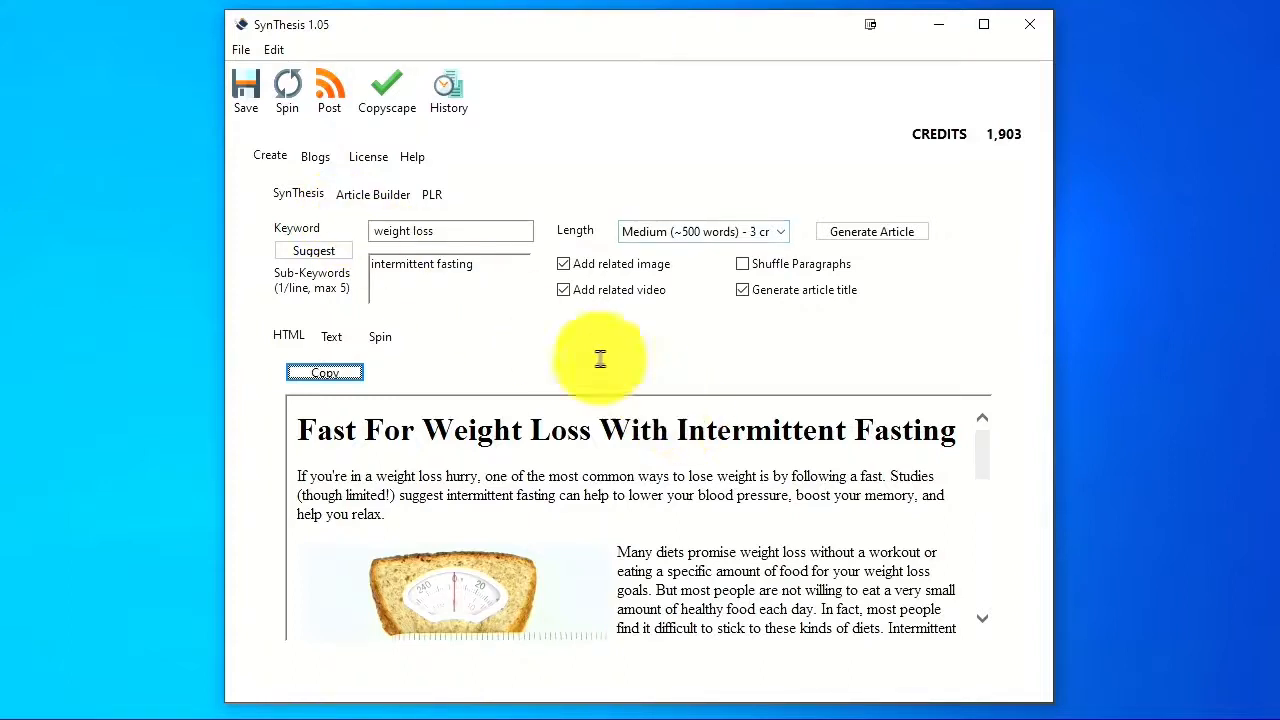
Set up an Article Builder article in the weight loss category with a length of ~400 words
click(355, 195)
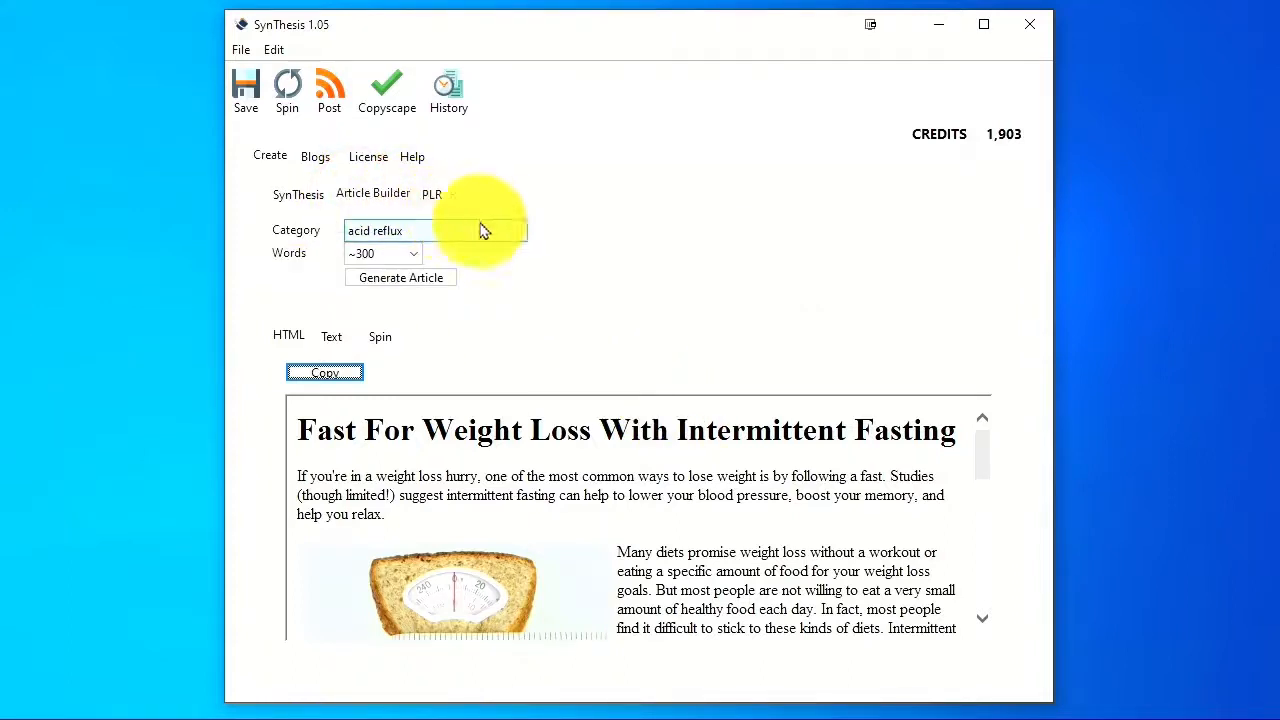
click(510, 231)
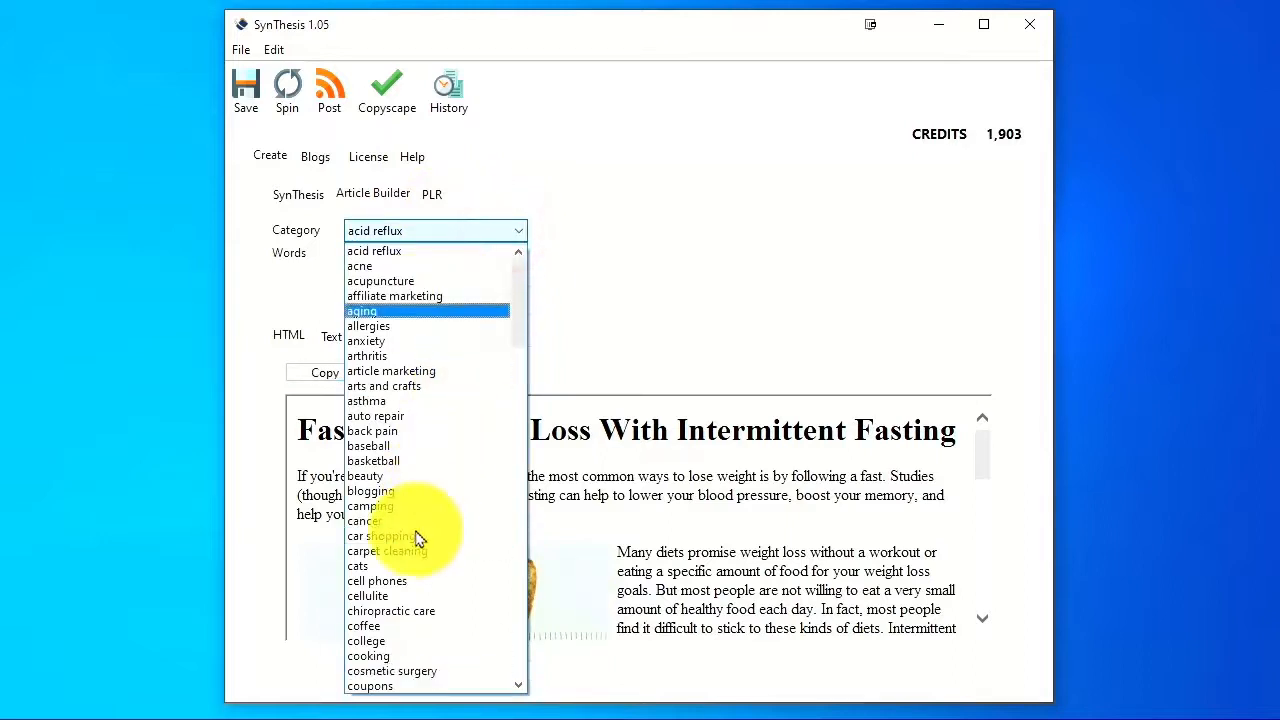
scroll(418, 538, down, 12)
scroll(418, 538, down, 20)
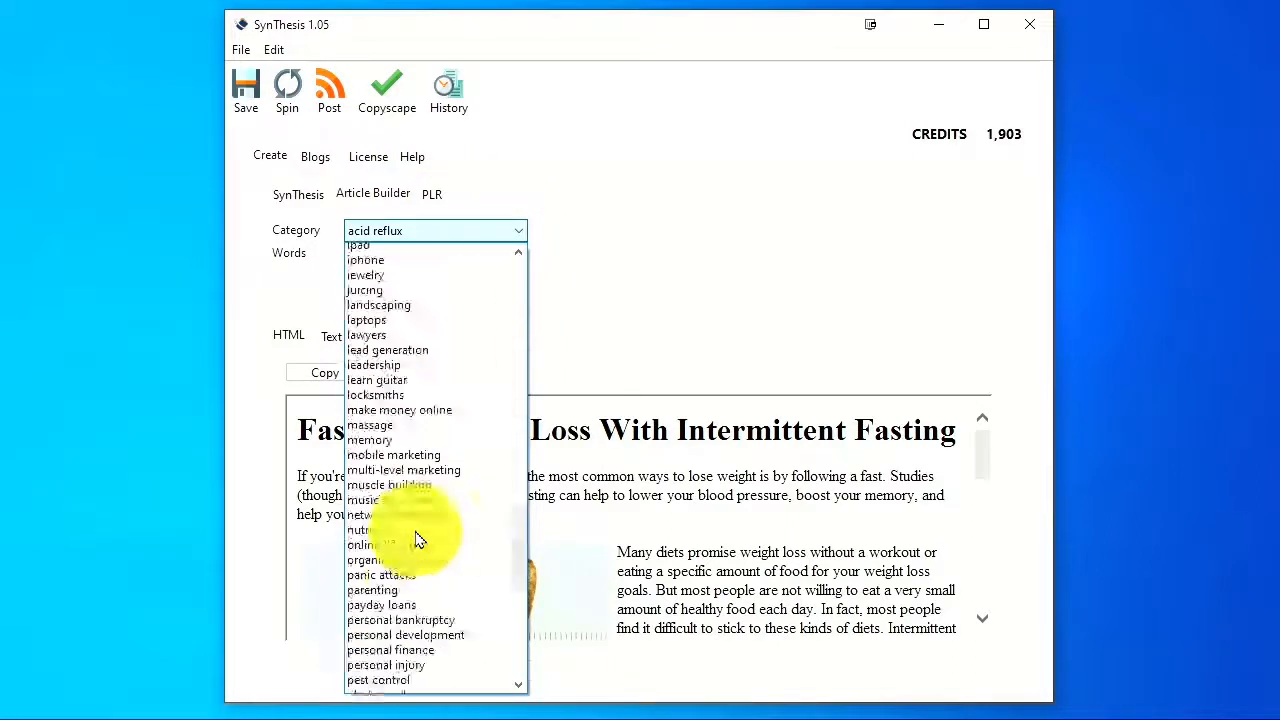
click(378, 620)
click(406, 256)
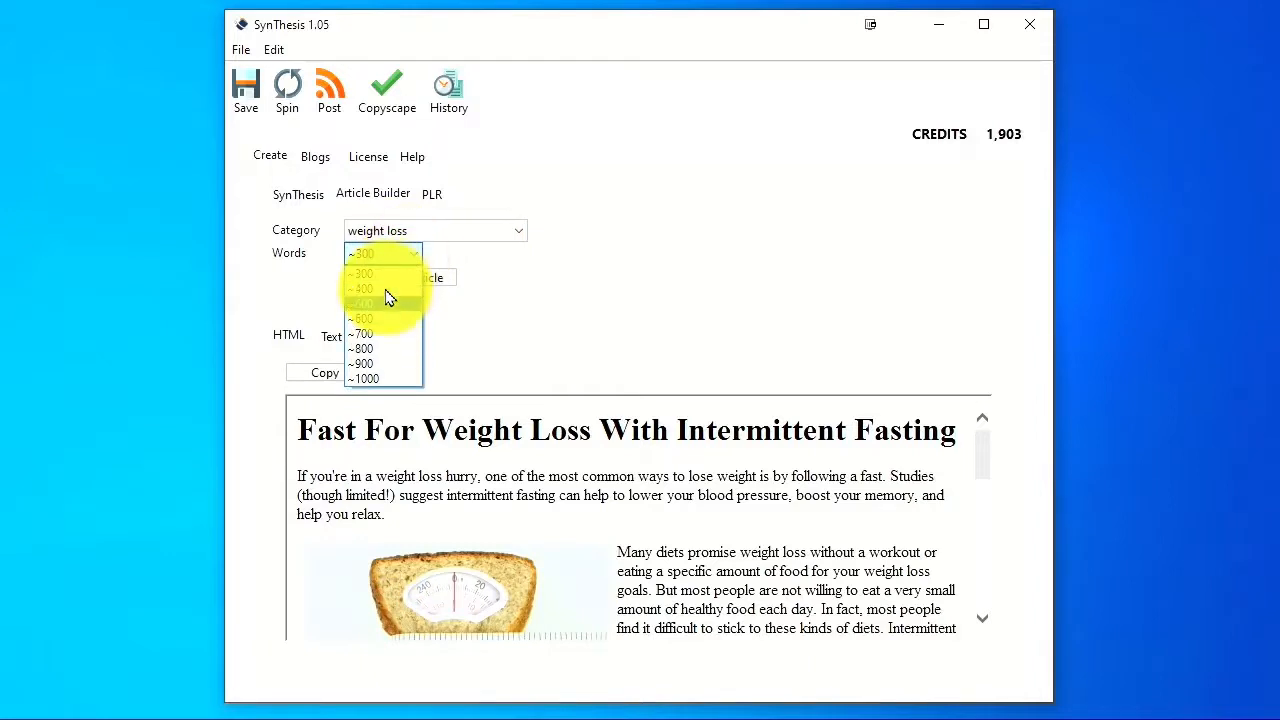
click(386, 290)
Generate the Article Builder article without saving the current one, and review its HTML and text versions and the existing spin
click(392, 282)
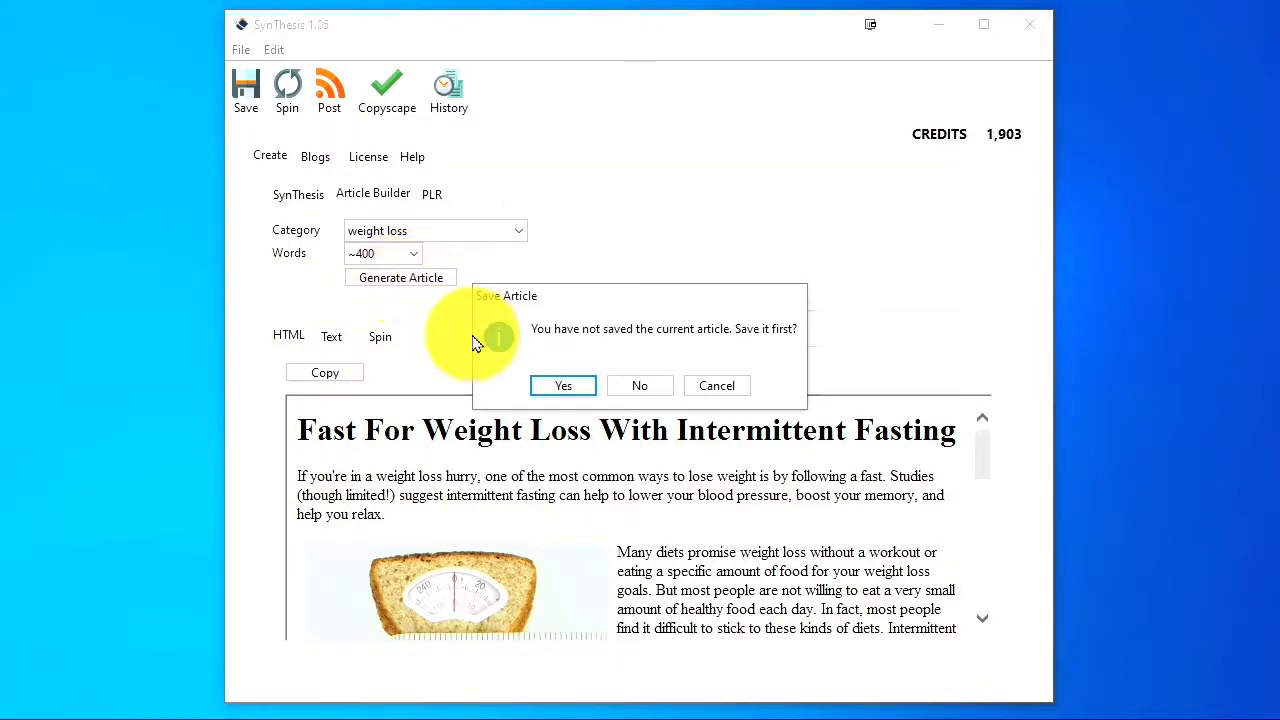
click(643, 386)
scroll(515, 510, down, 2)
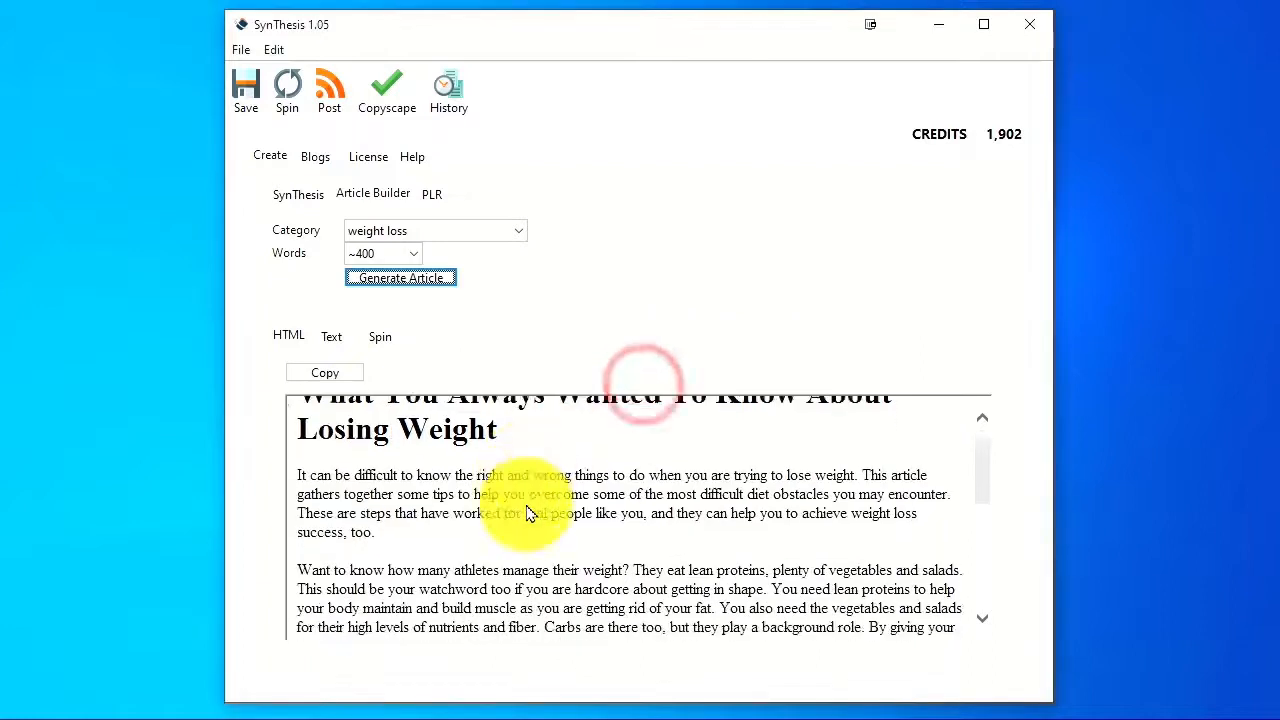
scroll(530, 513, up, 1)
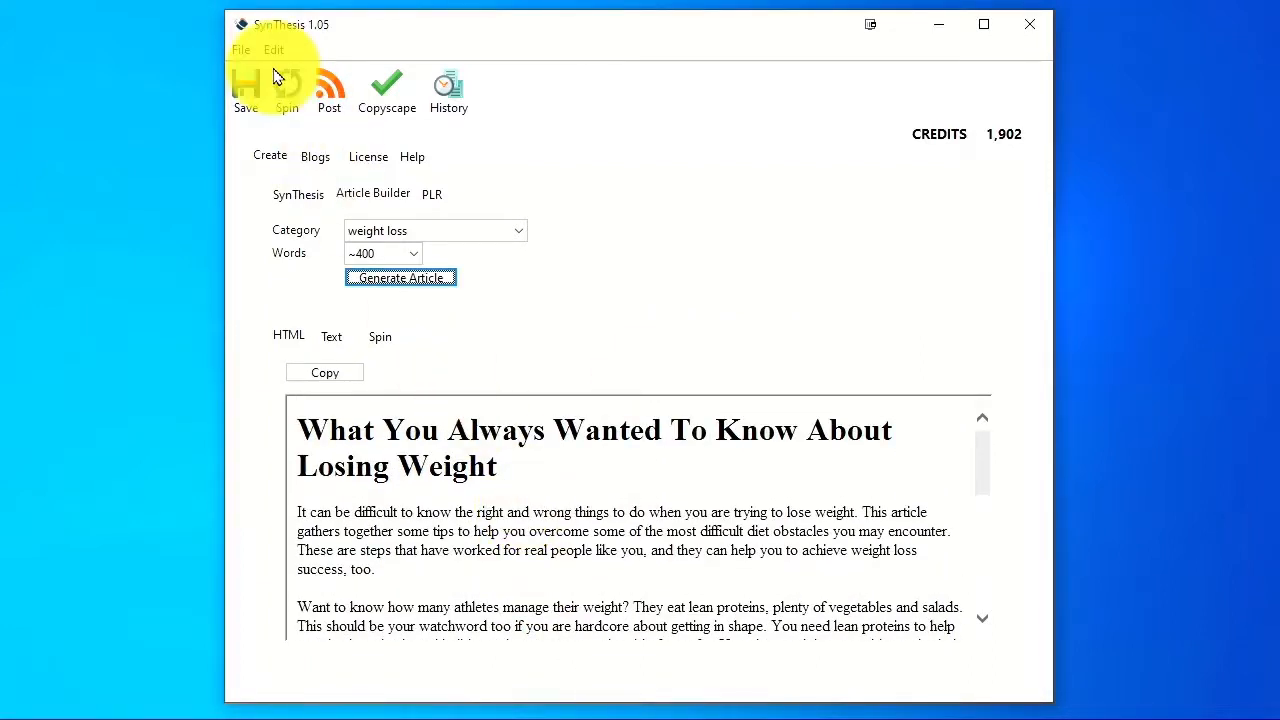
click(331, 337)
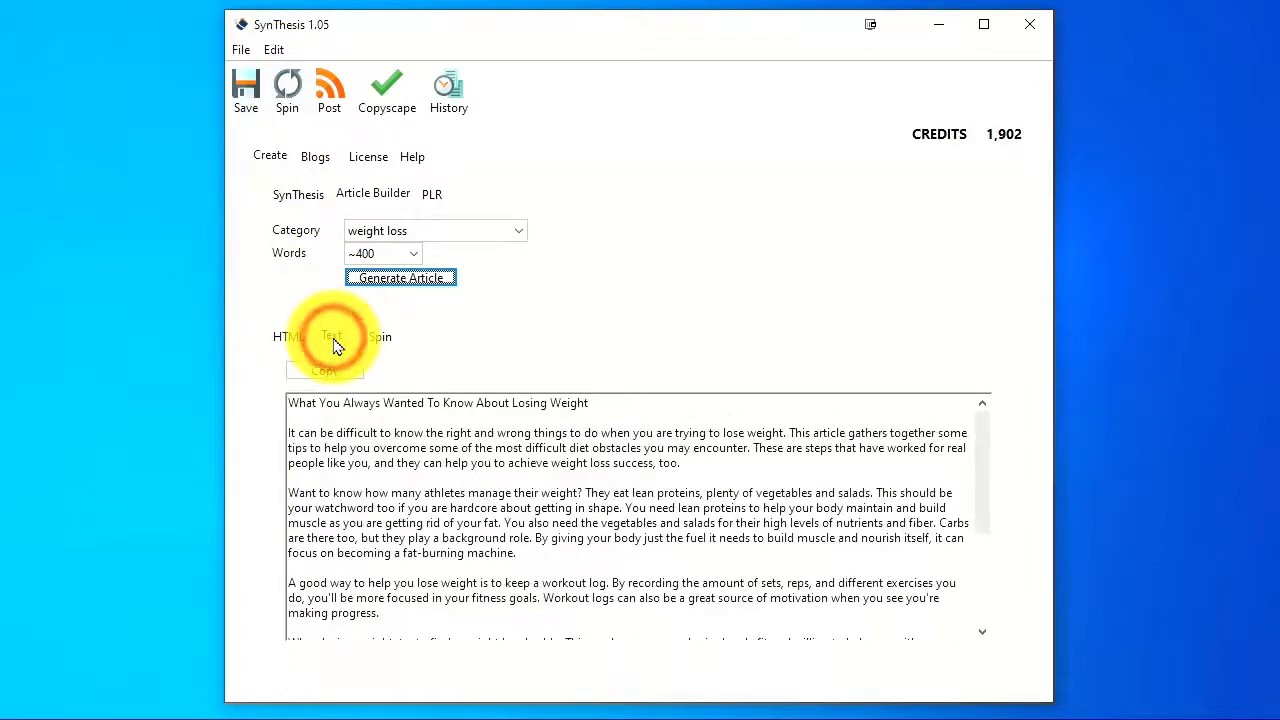
click(384, 337)
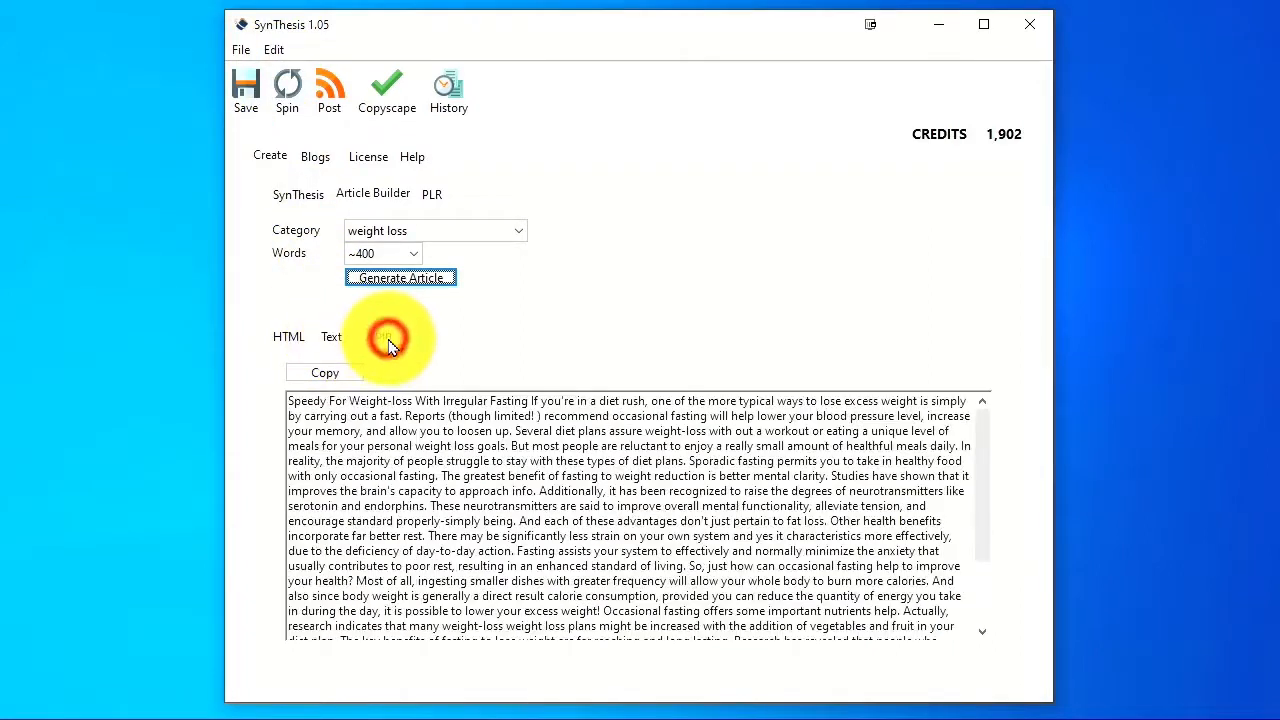
click(286, 336)
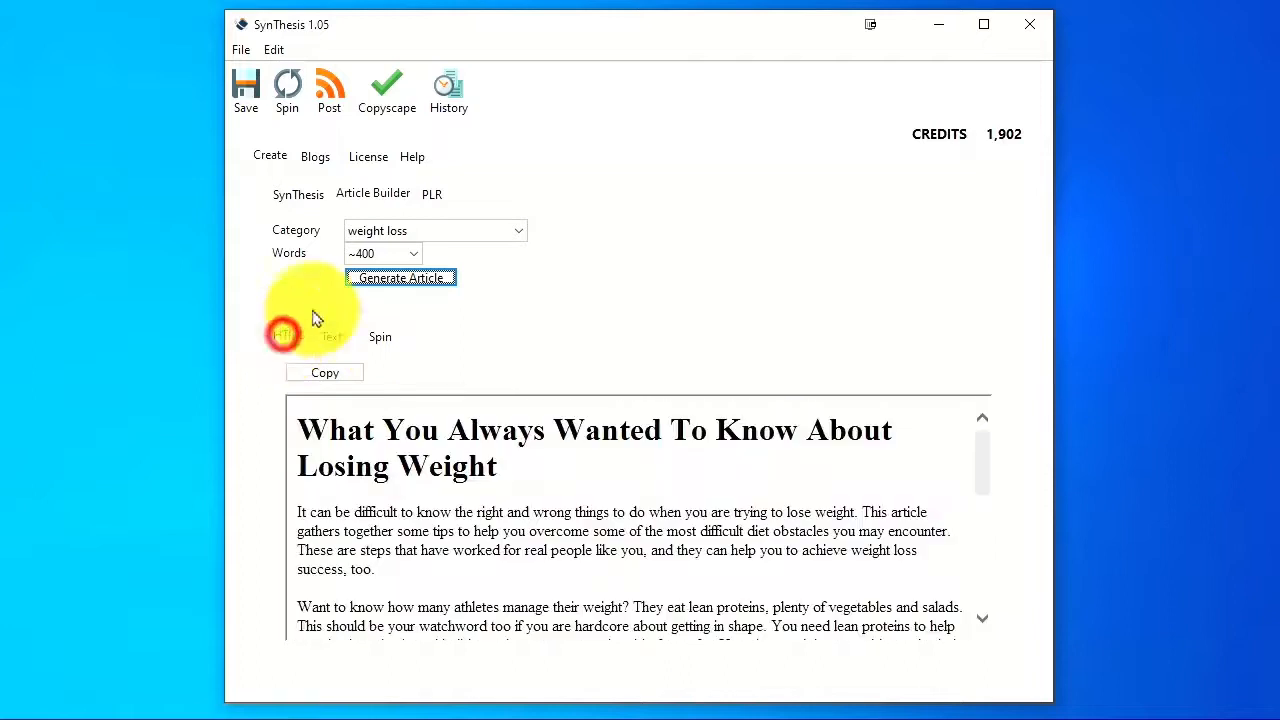
Search the PLR articles for the keyword "exercise" in the Health And Fitness:Weight Loss category
click(440, 196)
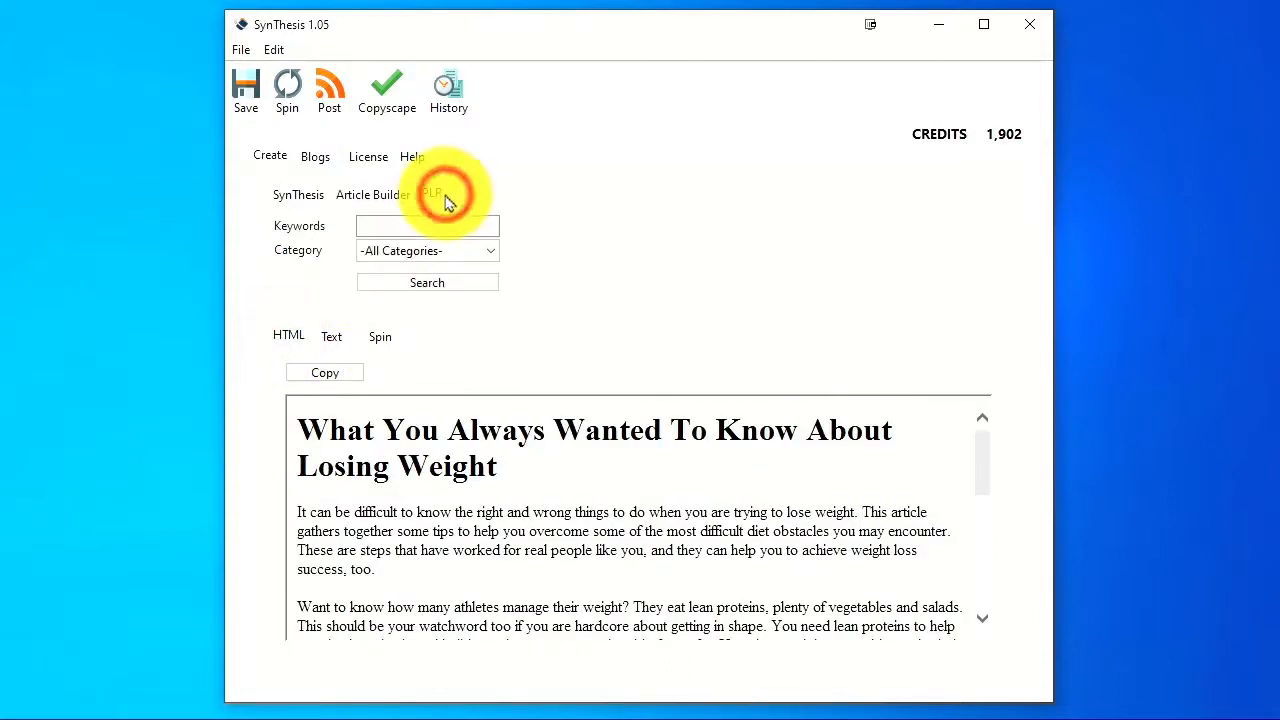
click(405, 251)
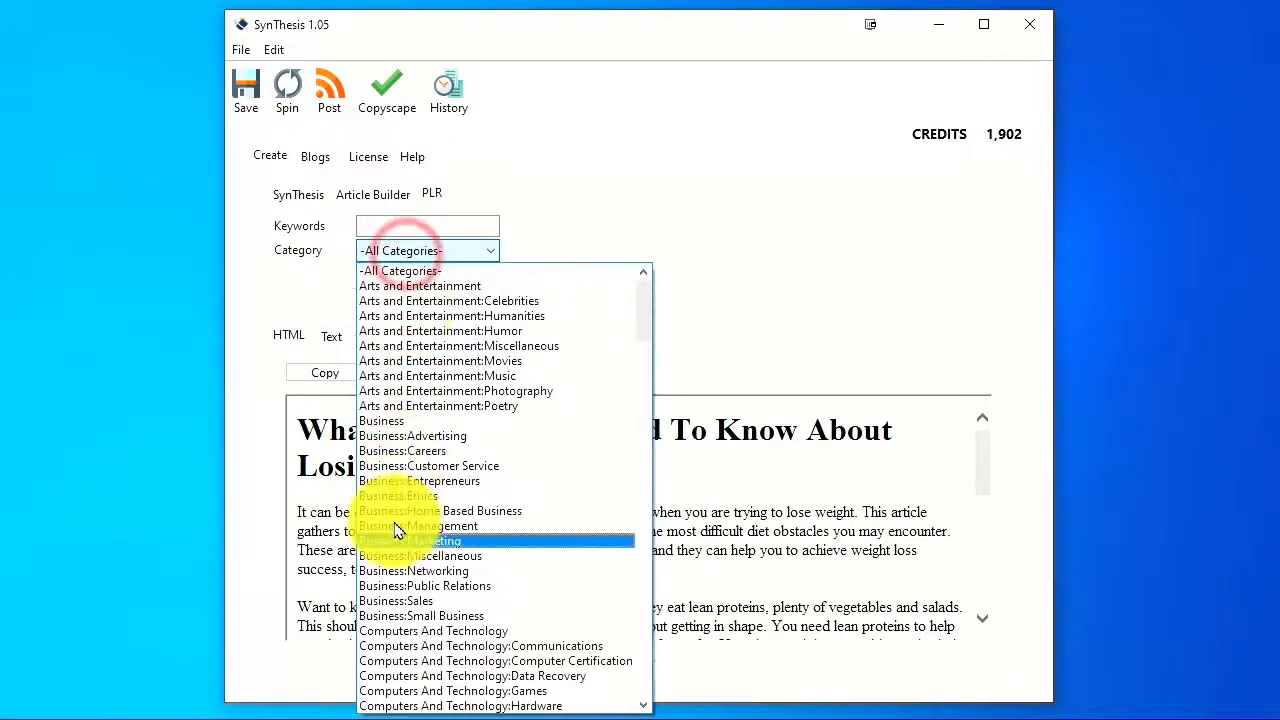
scroll(397, 530, down, 18)
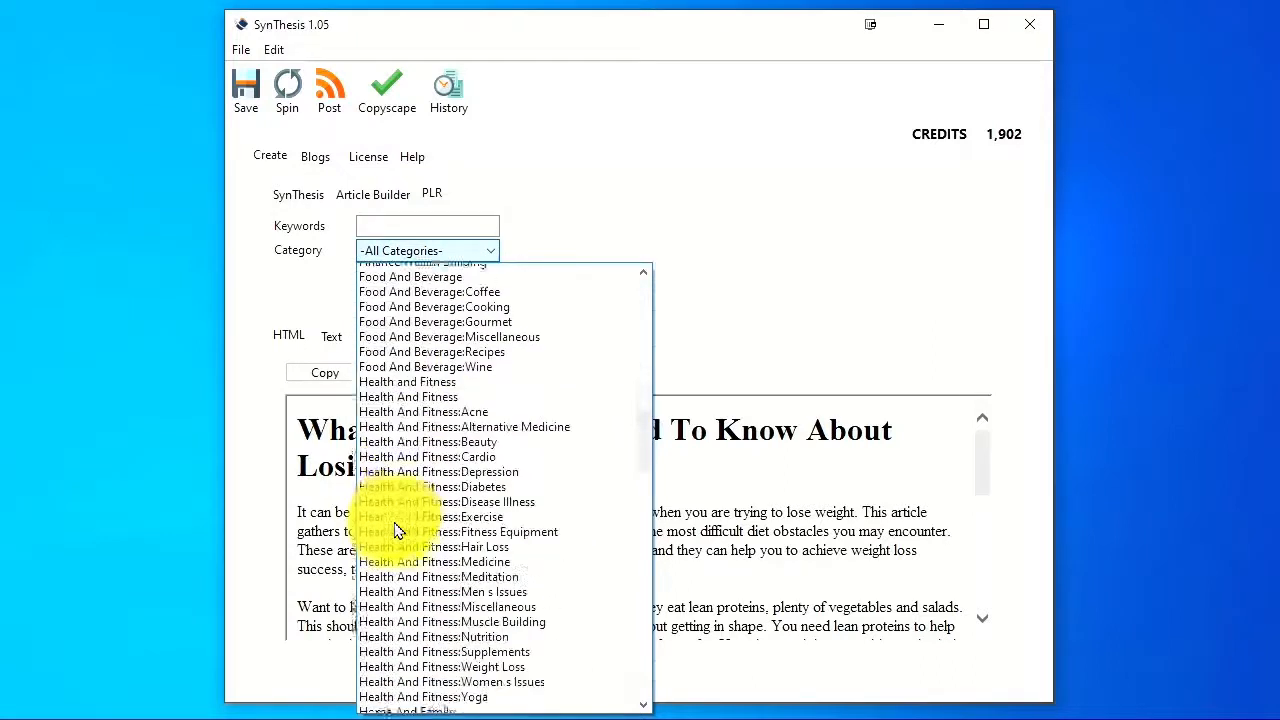
scroll(397, 530, down, 5)
click(388, 449)
click(371, 228)
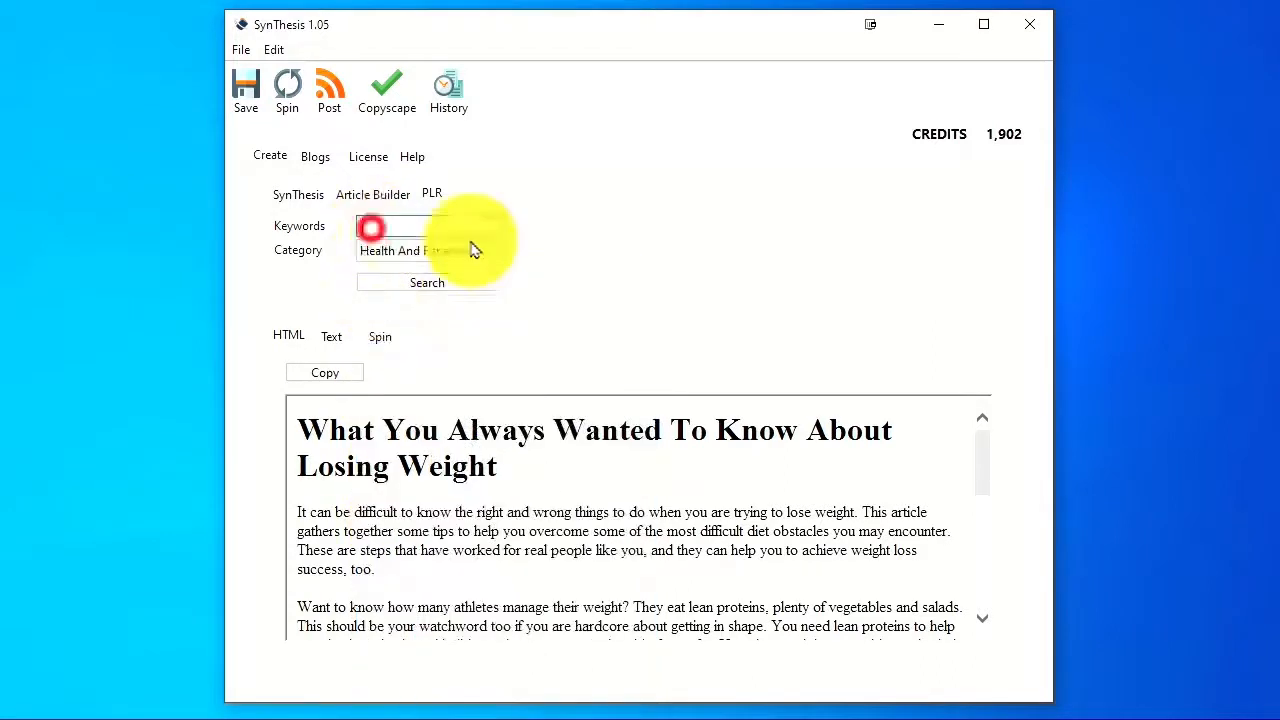
text(exercise)
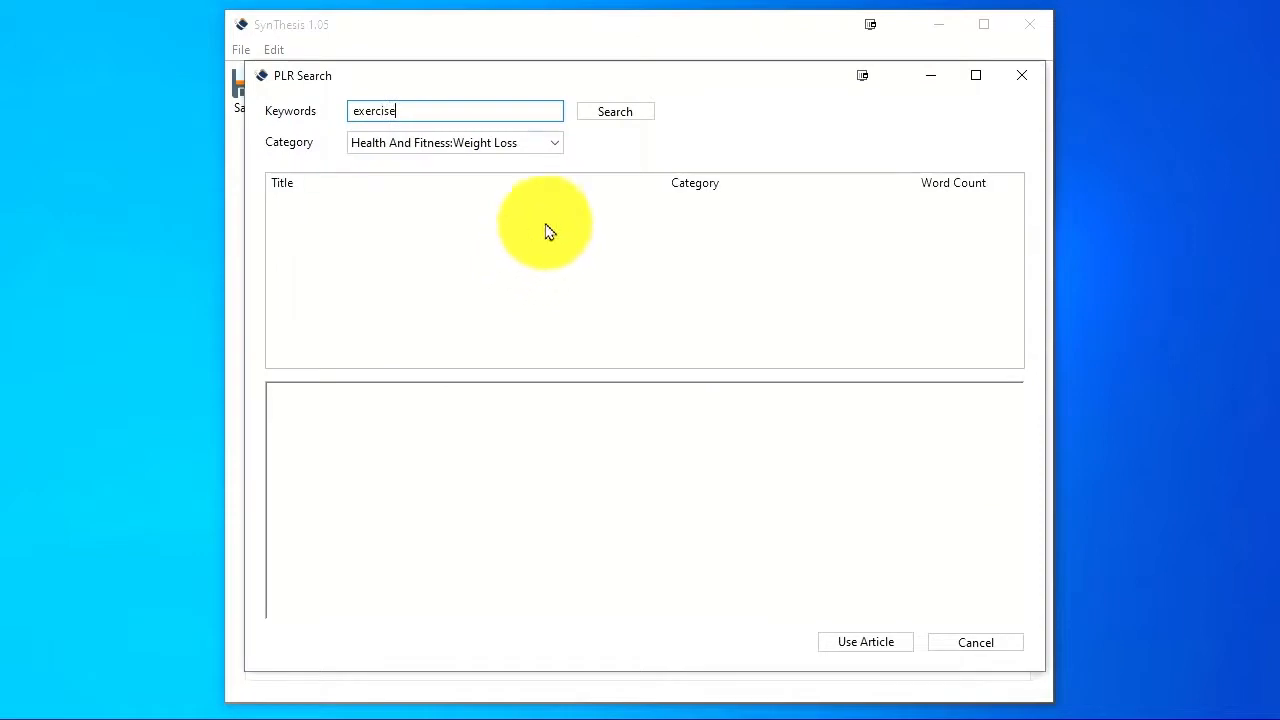
click(620, 116)
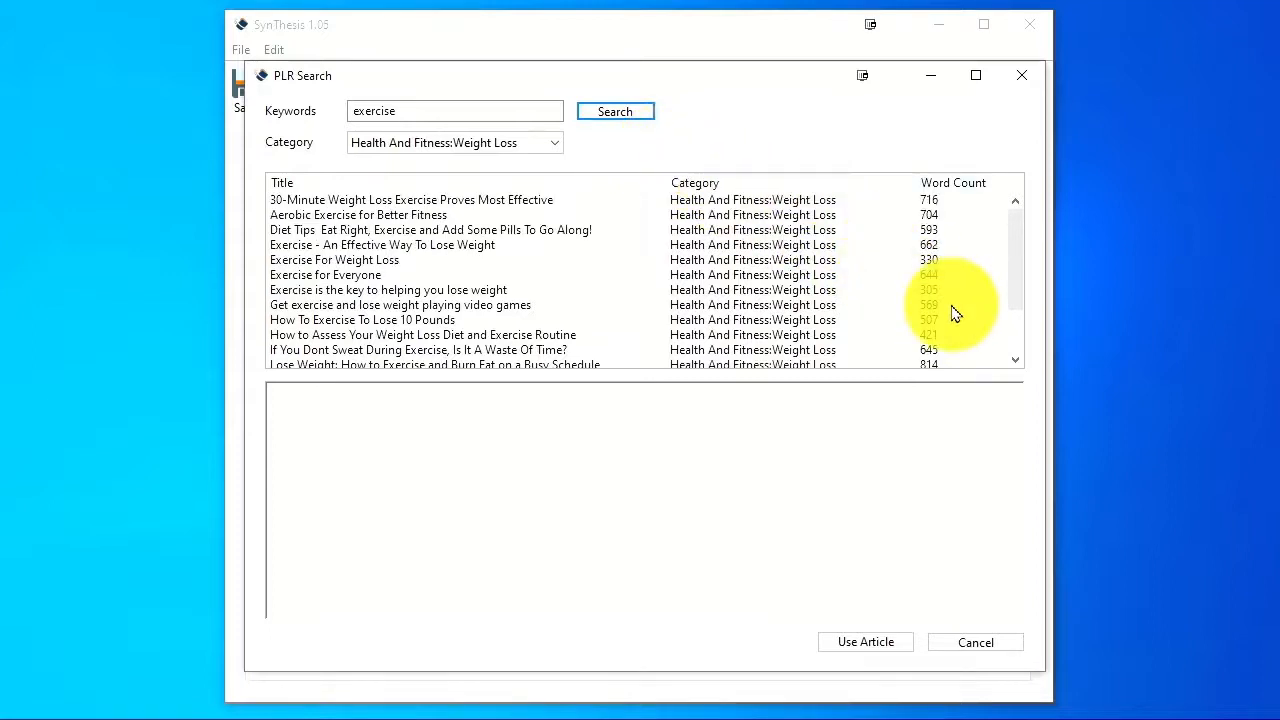
Preview PLR search results, use the article "Exercise For Weight Loss", and check its HTML and text versions
click(323, 200)
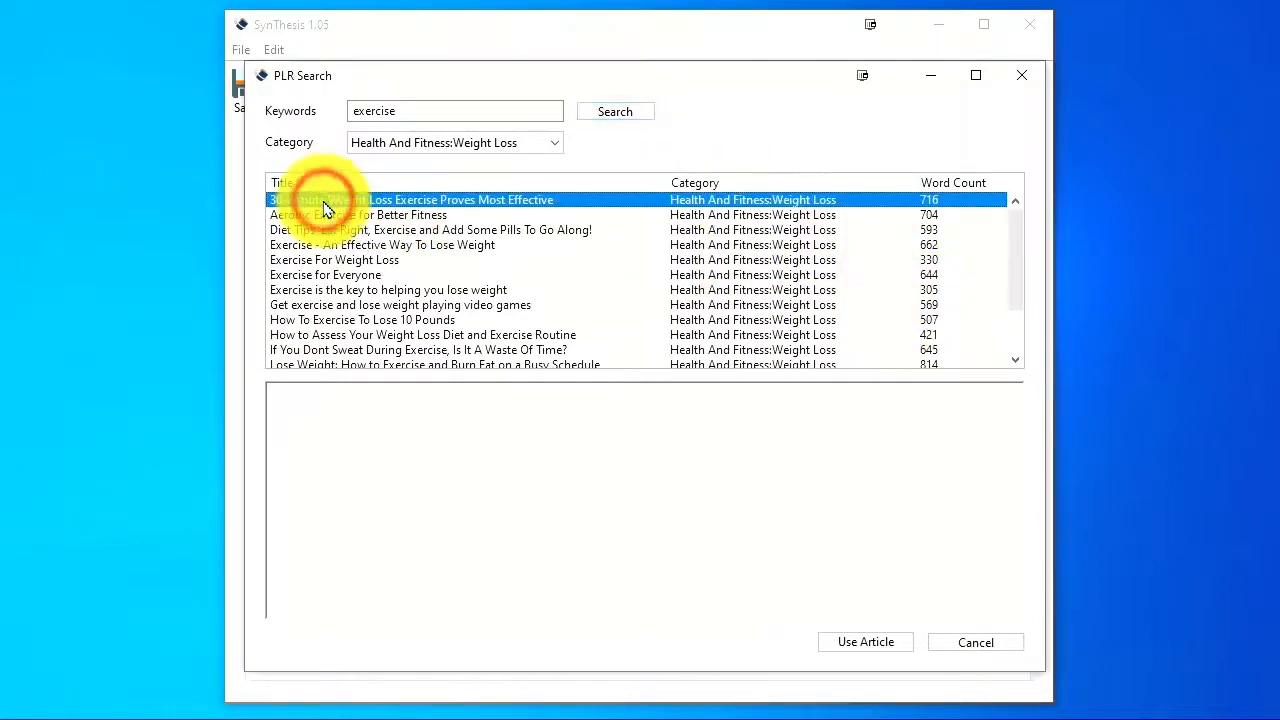
click(333, 262)
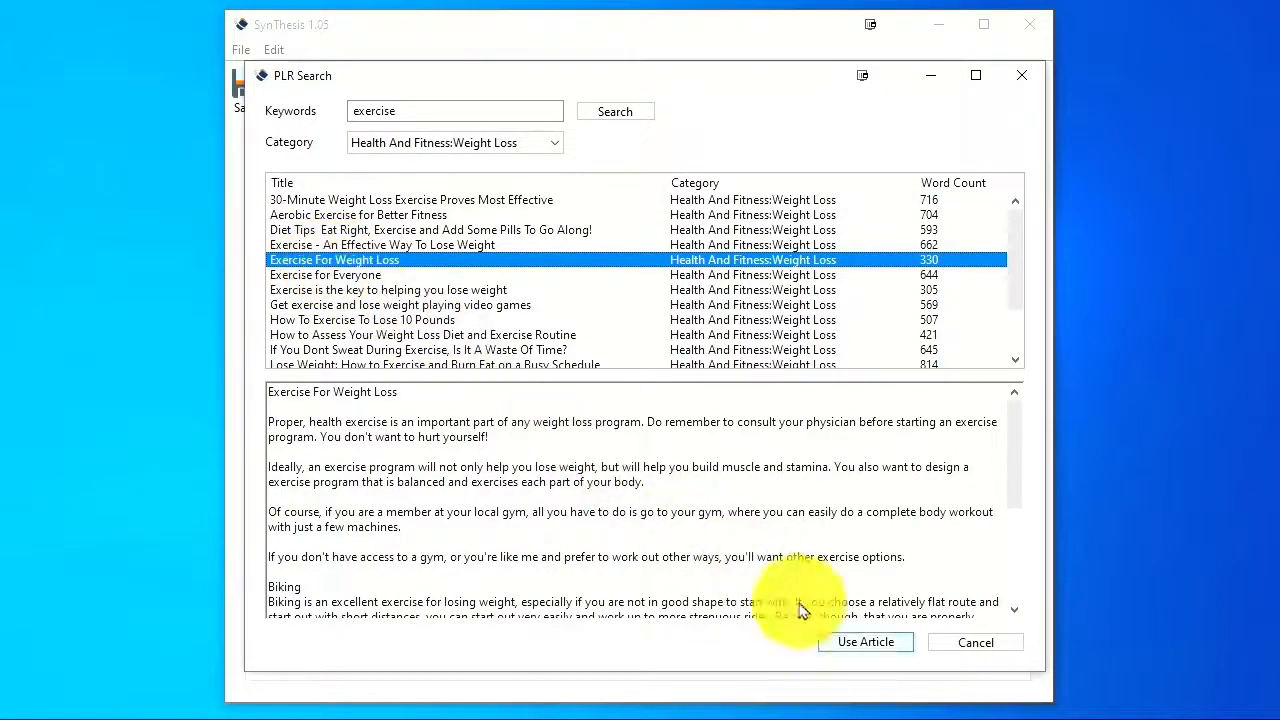
click(857, 643)
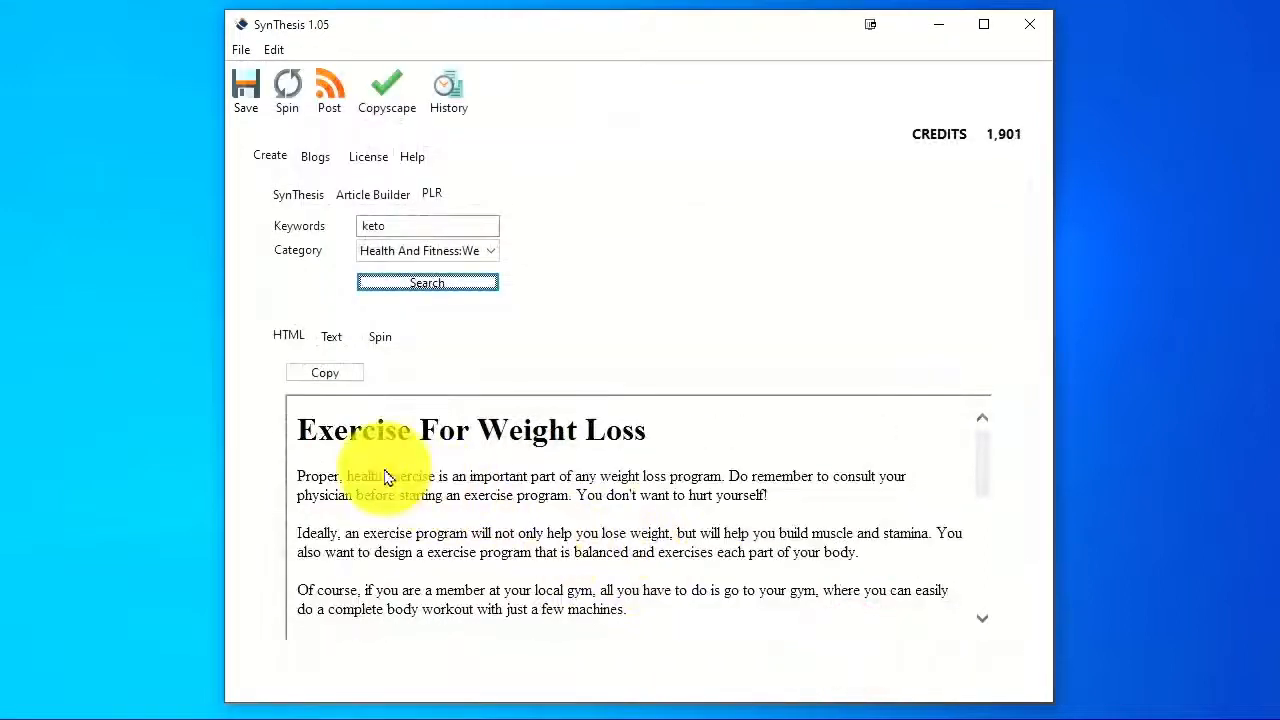
scroll(384, 468, down, 1)
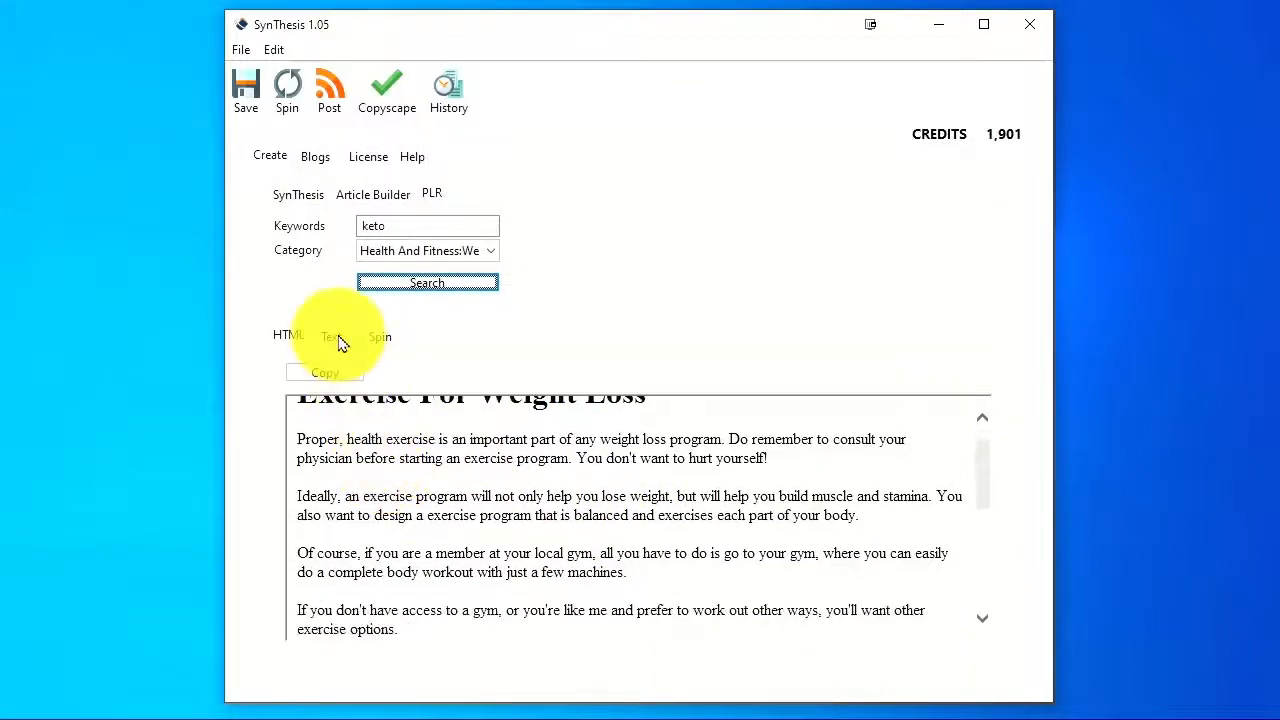
click(331, 337)
click(294, 339)
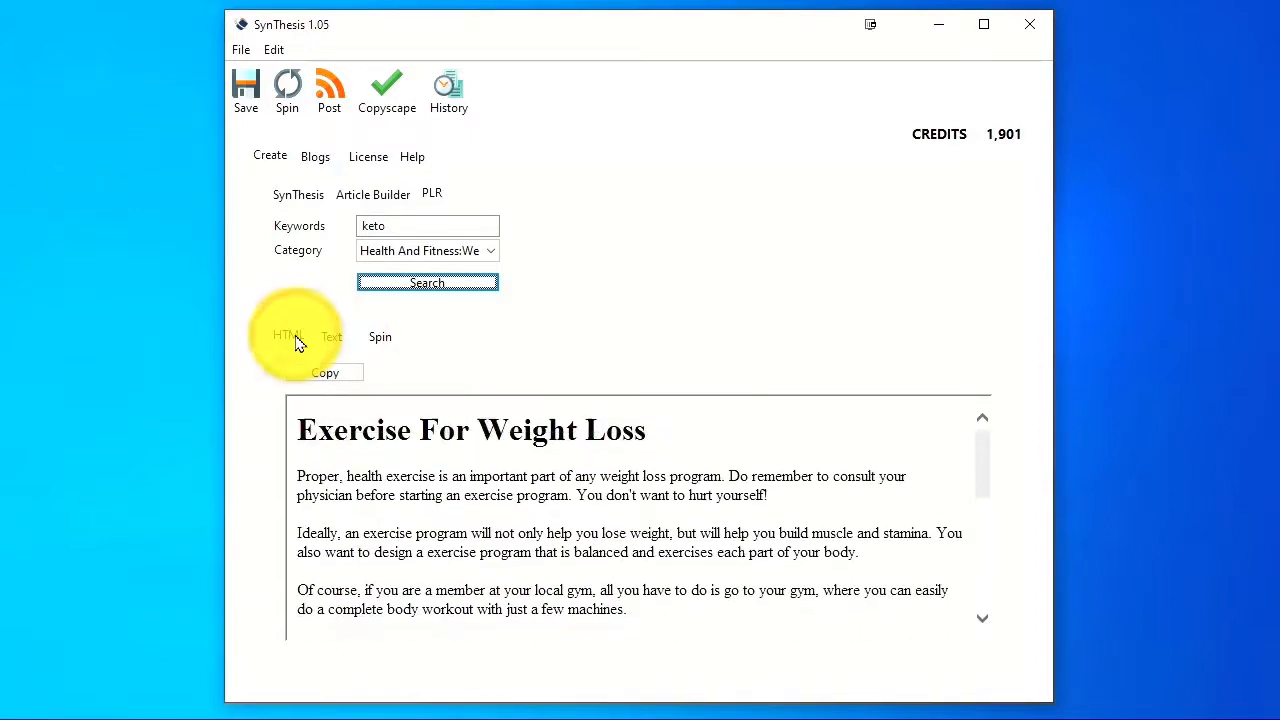
Spin the "Exercise For Weight Loss" article and read through the spun version
click(286, 93)
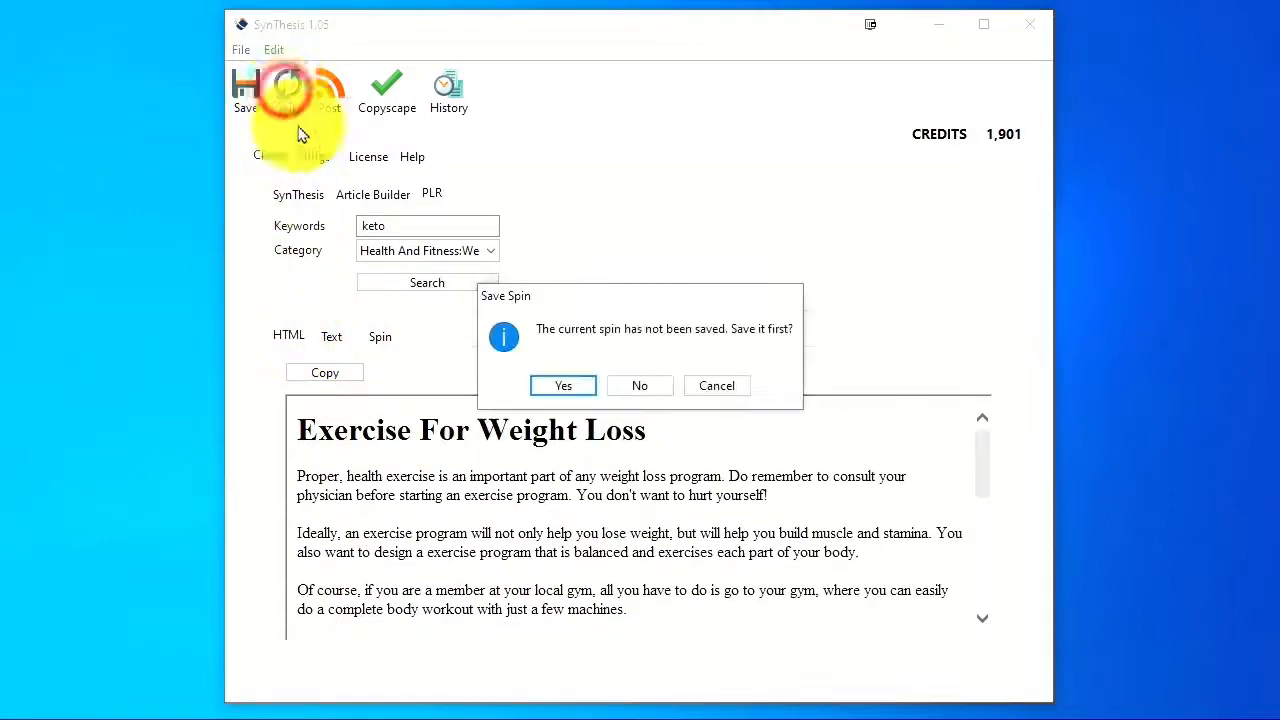
click(384, 341)
scroll(404, 468, down, 3)
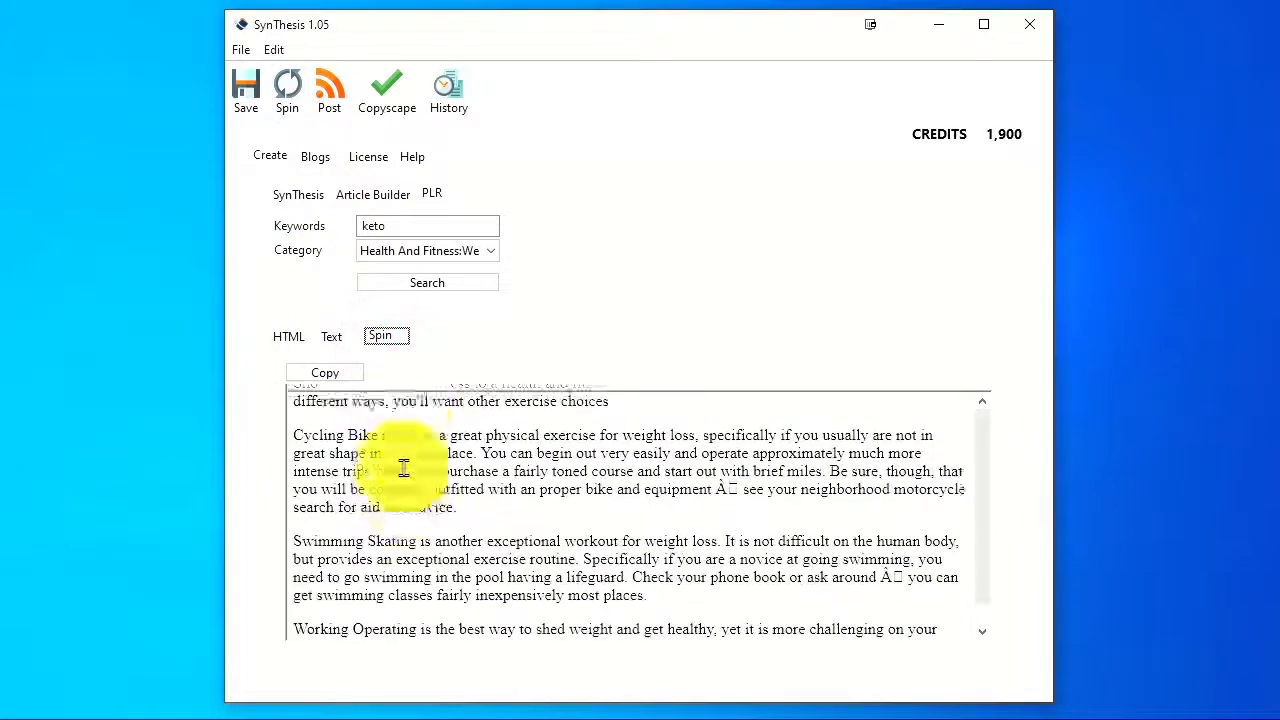
scroll(404, 468, down, 2)
scroll(404, 468, up, 8)
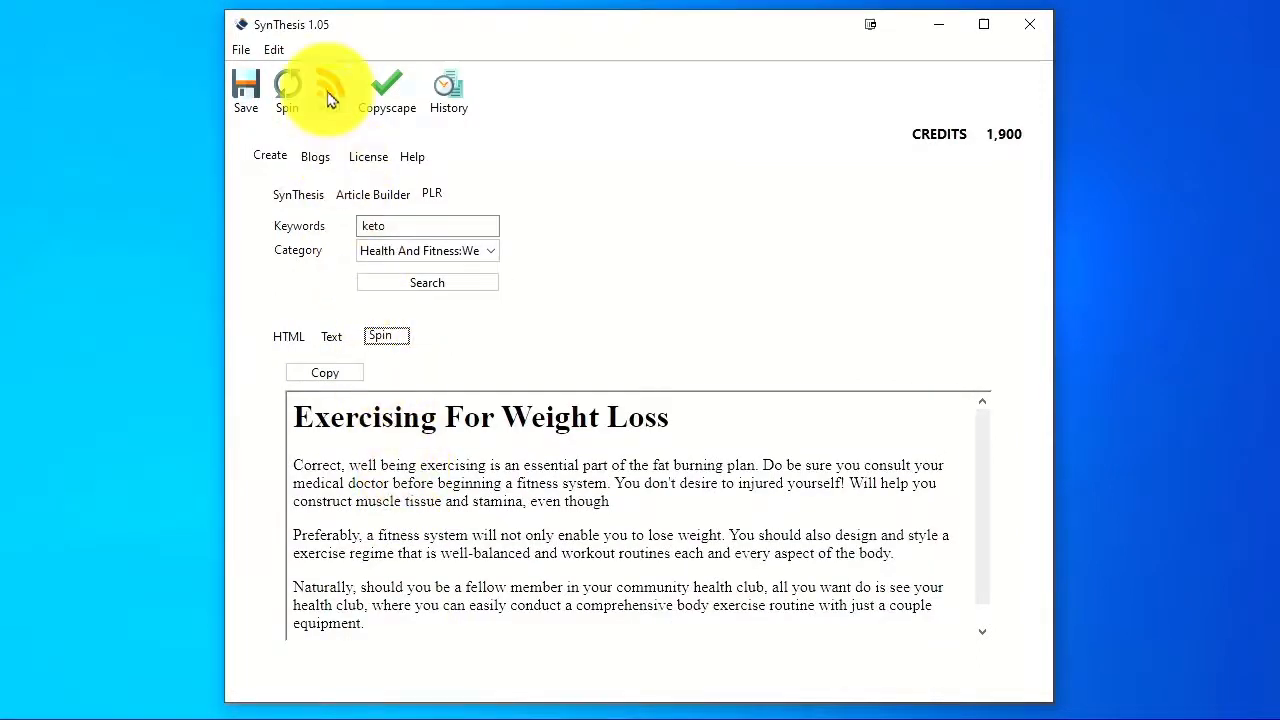
click(378, 350)
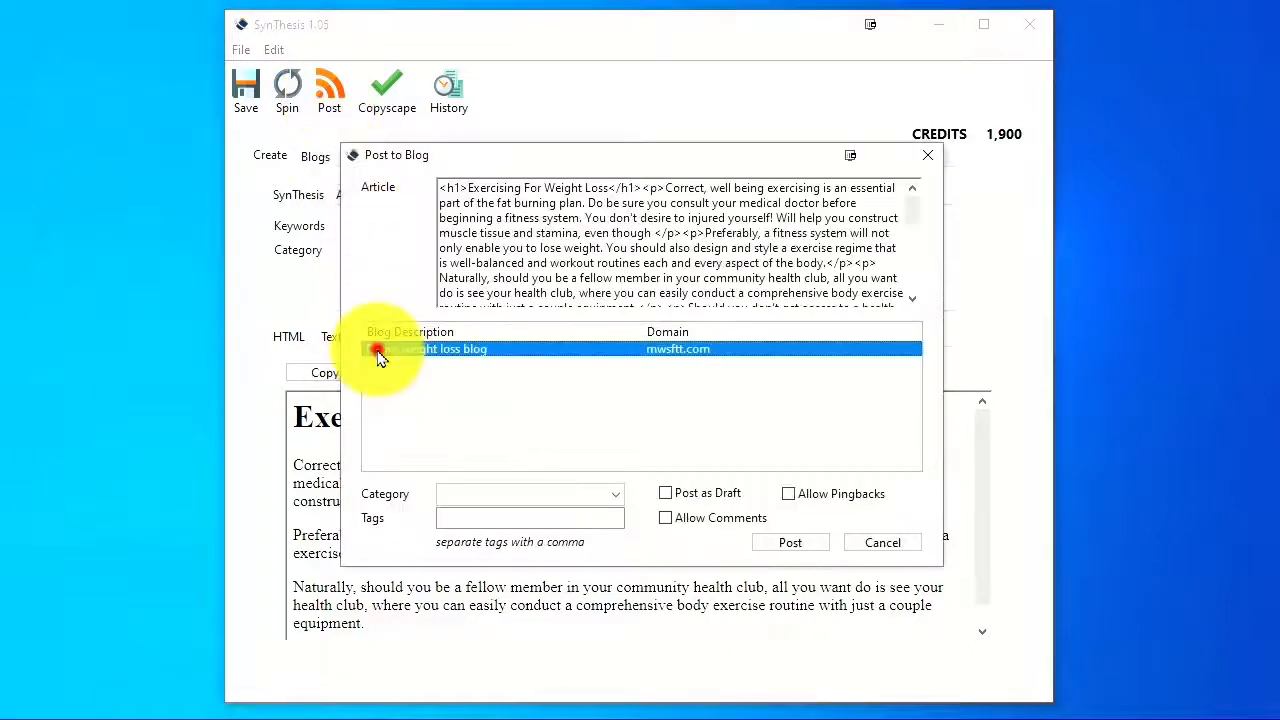
click(618, 500)
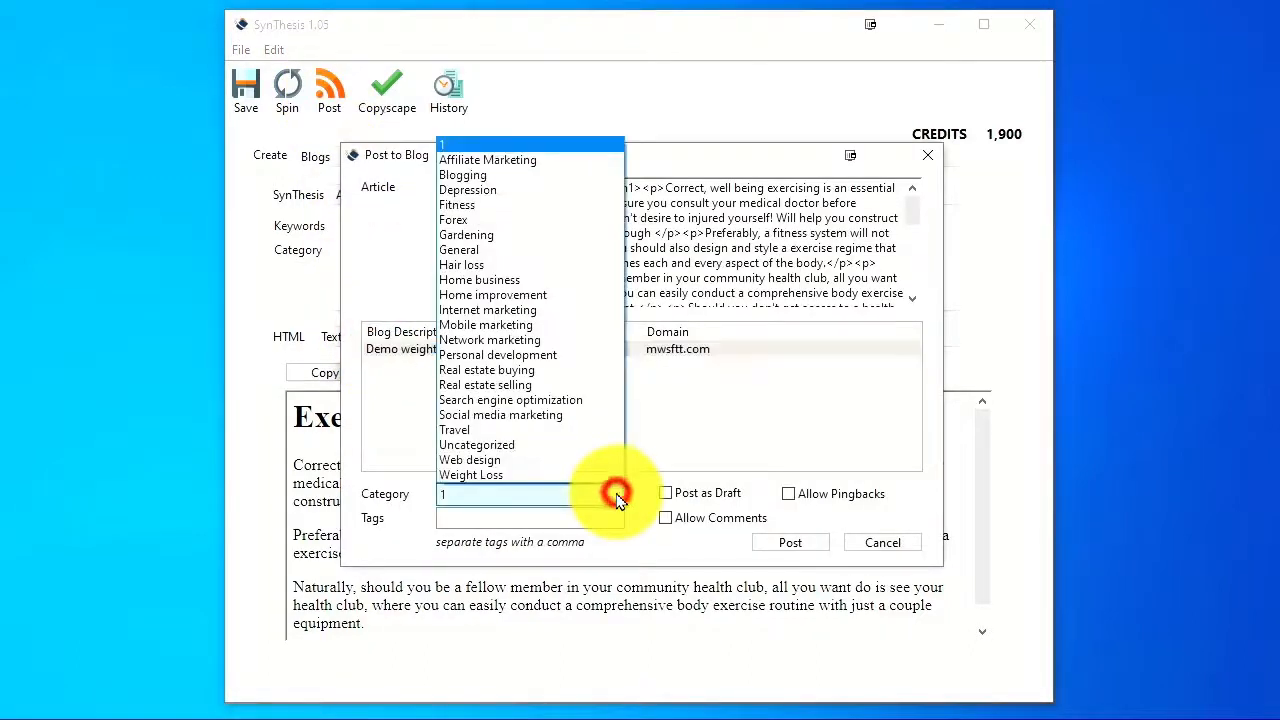
click(790, 446)
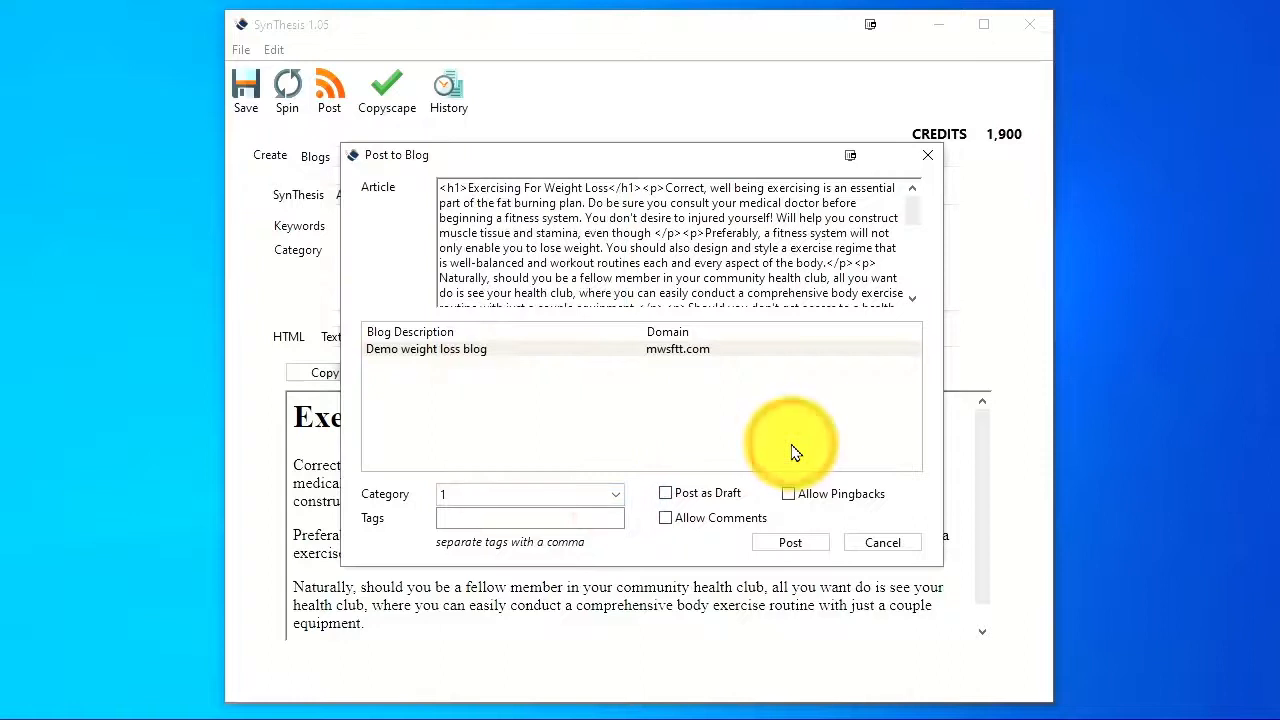
click(887, 545)
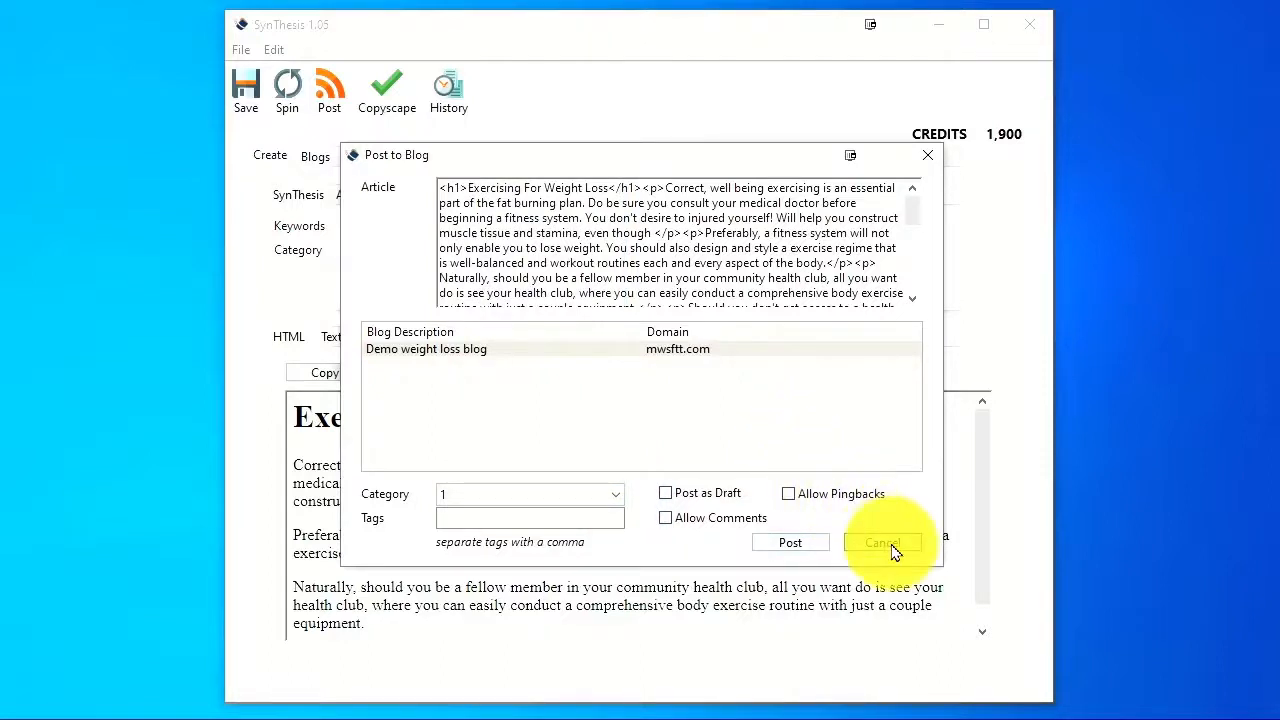